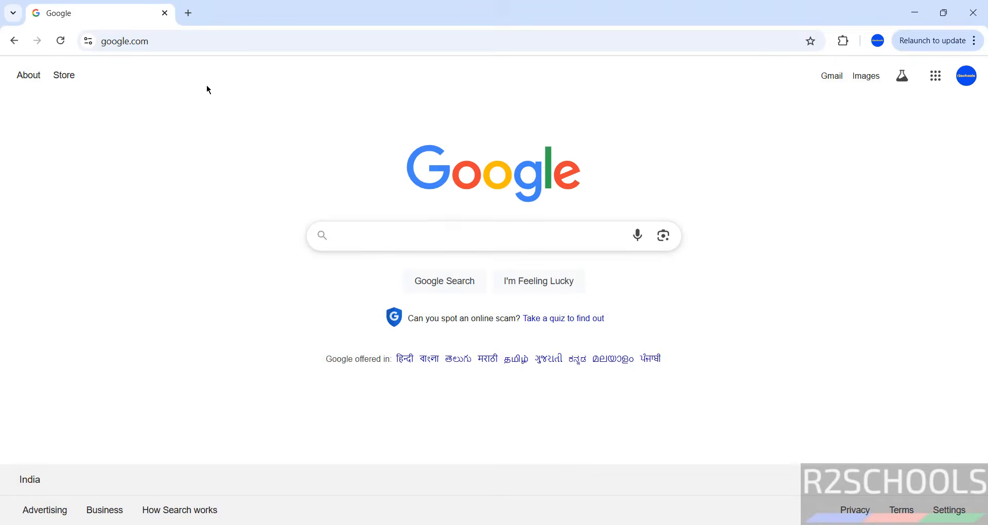
- Go to ghidra-sre.org and open the Ghidra download page on GitHub
{"action": "left_click", "coordinate": [237, 42]}
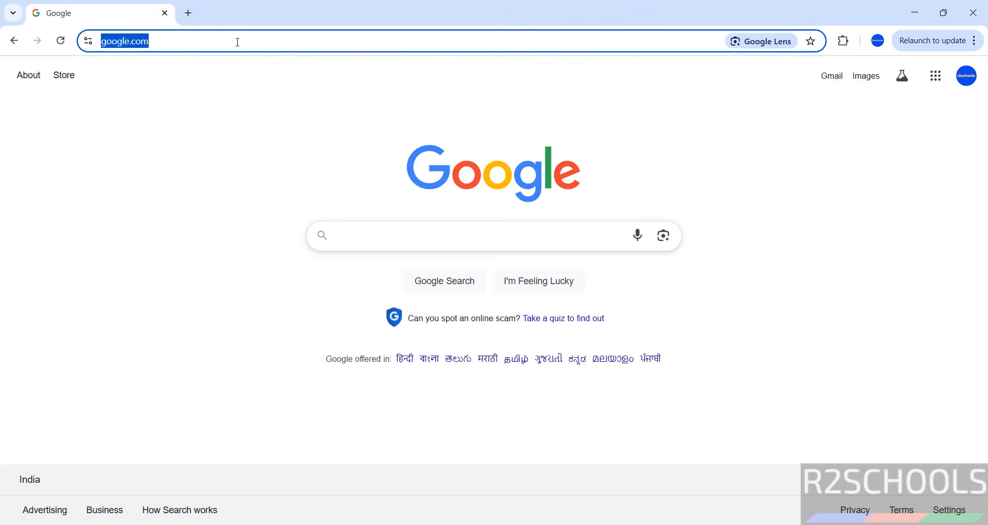
{"action": "type", "text": "ghidra"}
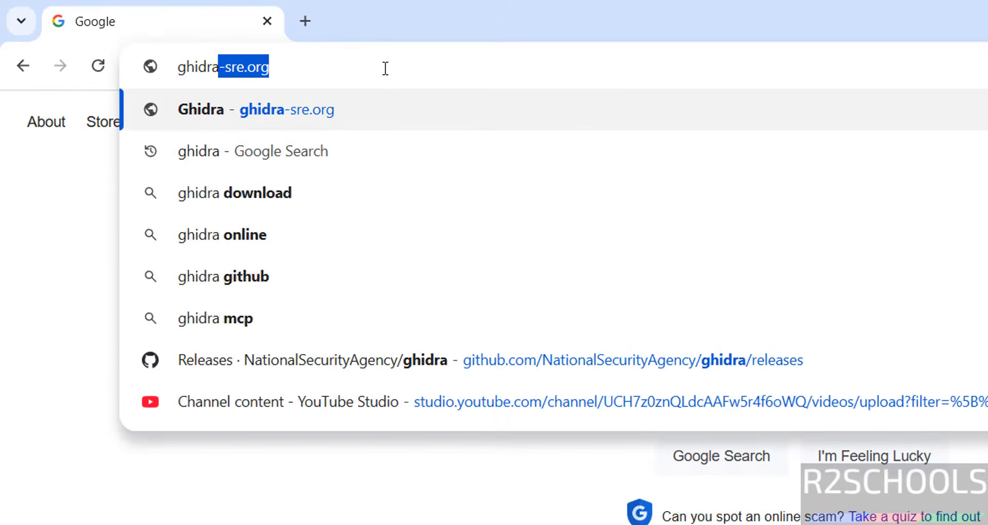
{"action": "type", "text": "-sre."}
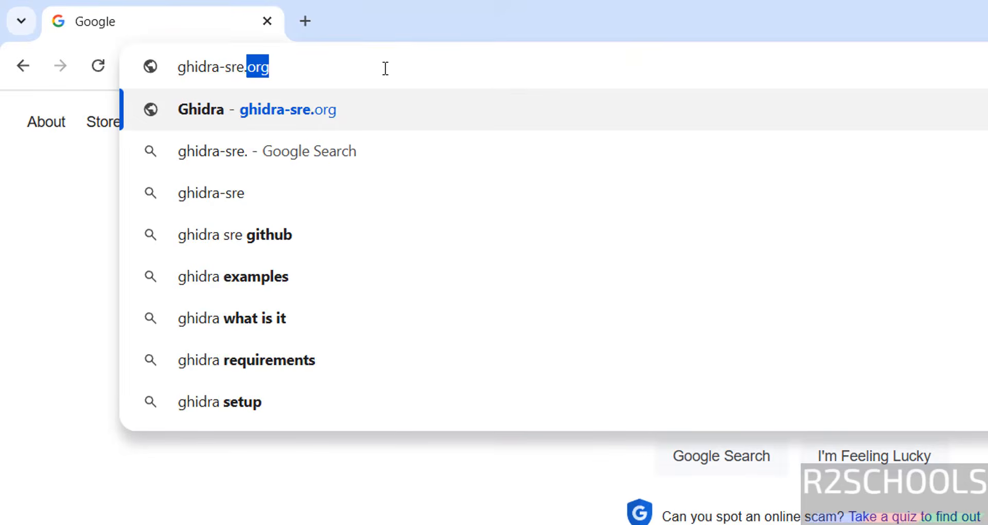
{"action": "type", "text": "org"}
{"action": "key", "text": "Return"}
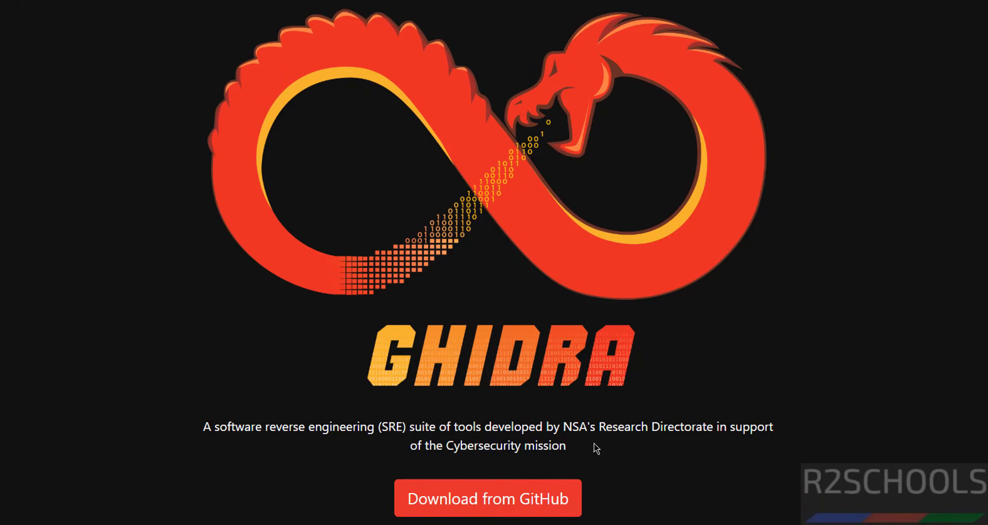
{"action": "left_click", "coordinate": [439, 502]}
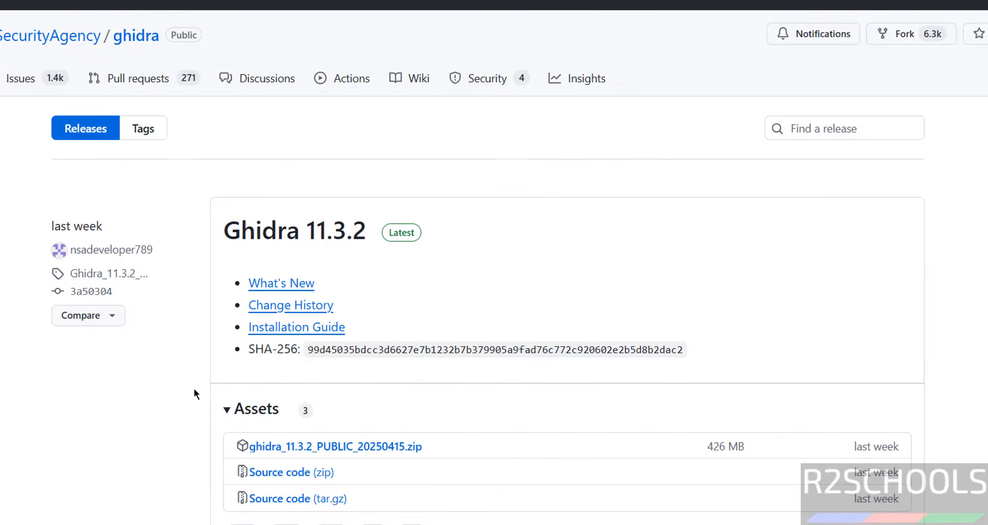
- Download ghidra_11.3.2_PUBLIC_20250415.zip from the Ghidra 11.3.2 assets and check its progress in the download history
{"action": "scroll", "coordinate": [194, 394], "scroll_direction": "down", "scroll_amount": 2}
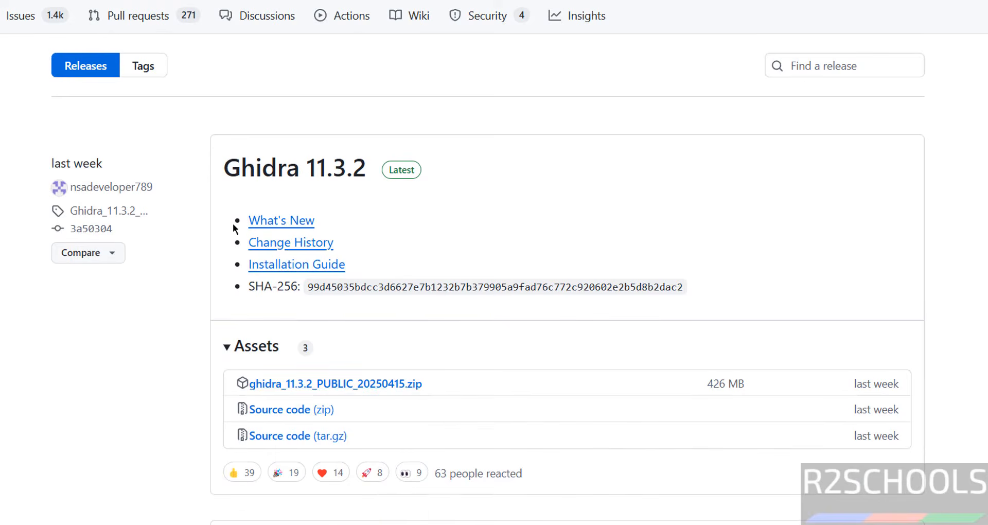
{"action": "key", "text": "ctrl+j"}
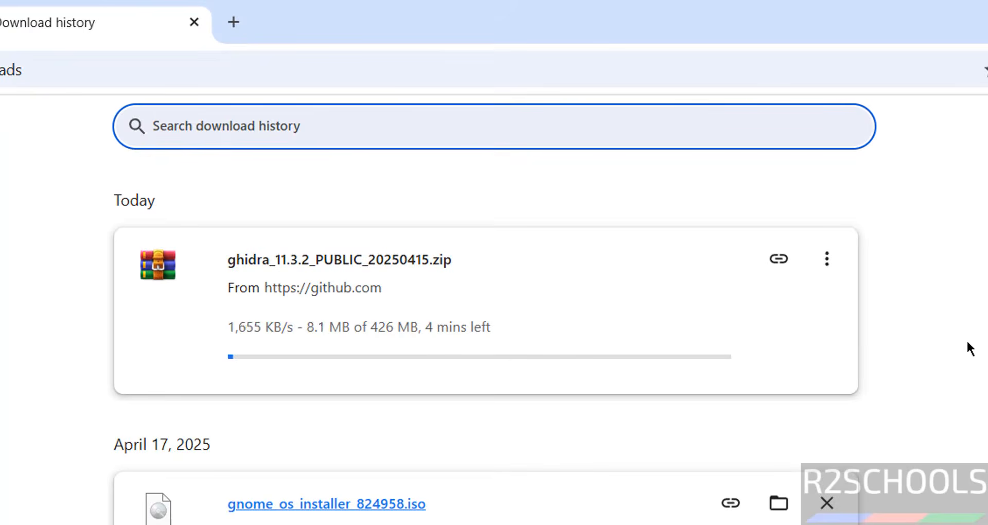
{"action": "key", "text": "ctrl+shift+Tab"}
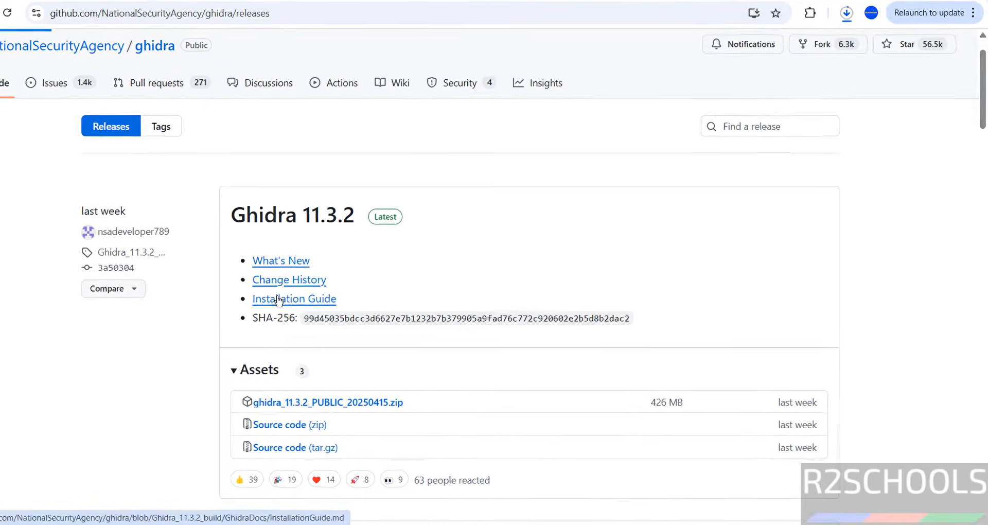
- Open the Ghidra 11.3.2 Installation Guide and go to its Minimum Requirements section
{"action": "left_click", "coordinate": [279, 300]}
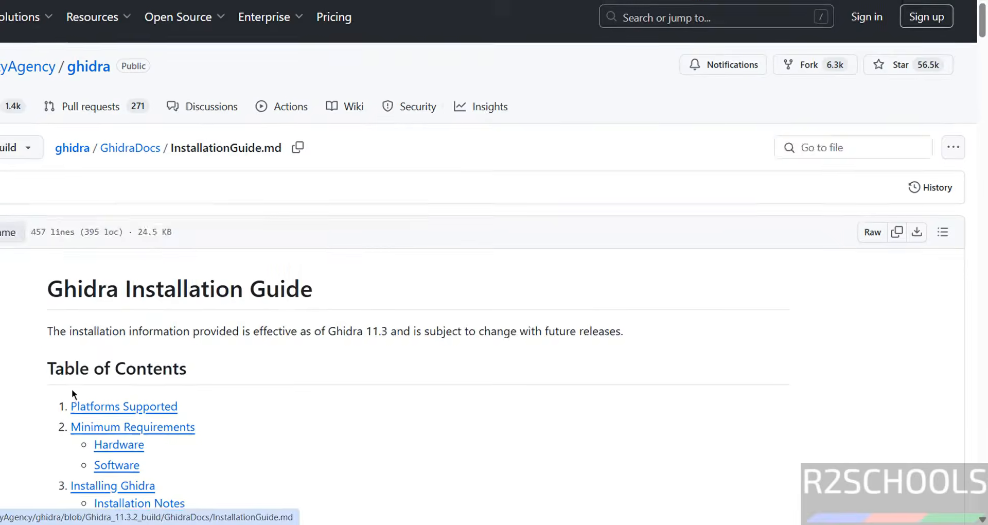
{"action": "scroll", "coordinate": [128, 402], "scroll_direction": "down", "scroll_amount": 2}
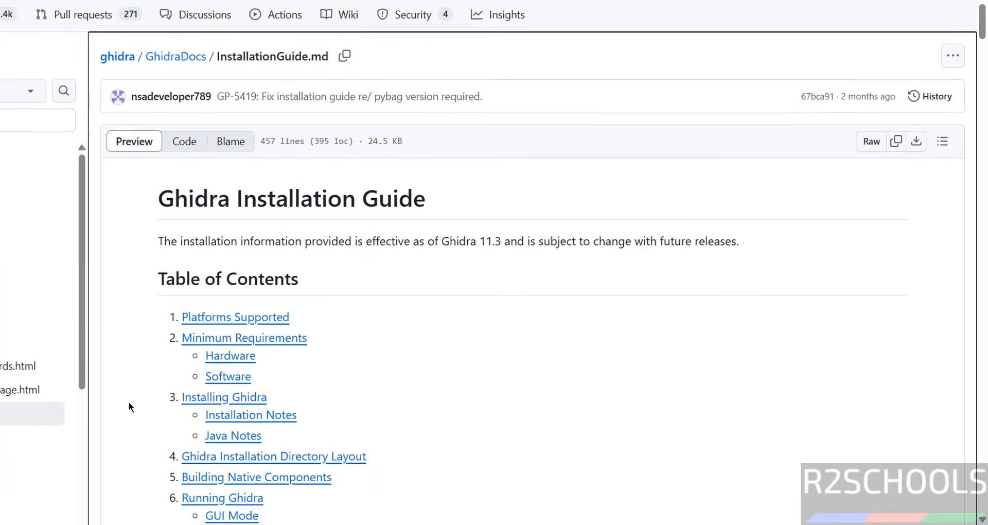
{"action": "left_click", "coordinate": [188, 311]}
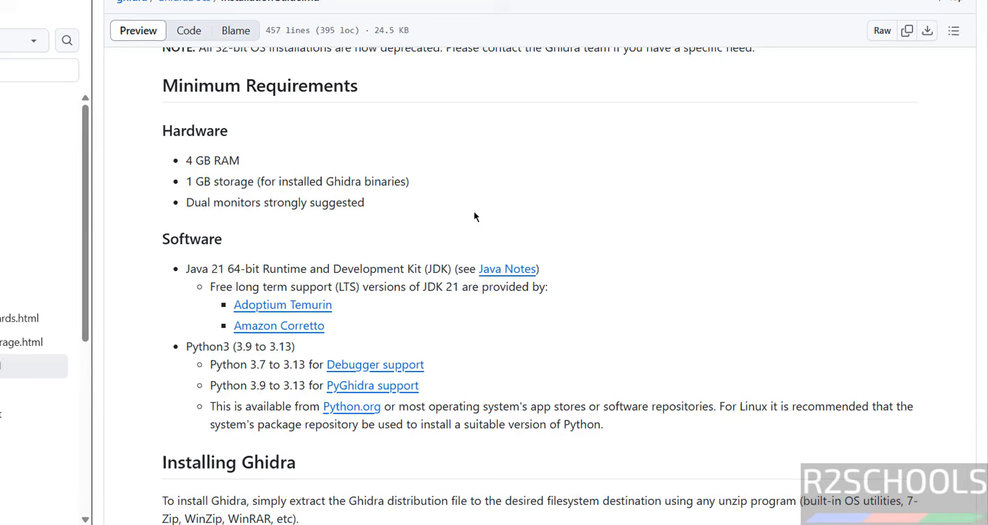
- Open a Command Prompt, run java --version, and compare the installed Java with the guide's software requirements
{"action": "type", "text": "cmd"}
{"action": "key", "text": "Return"}
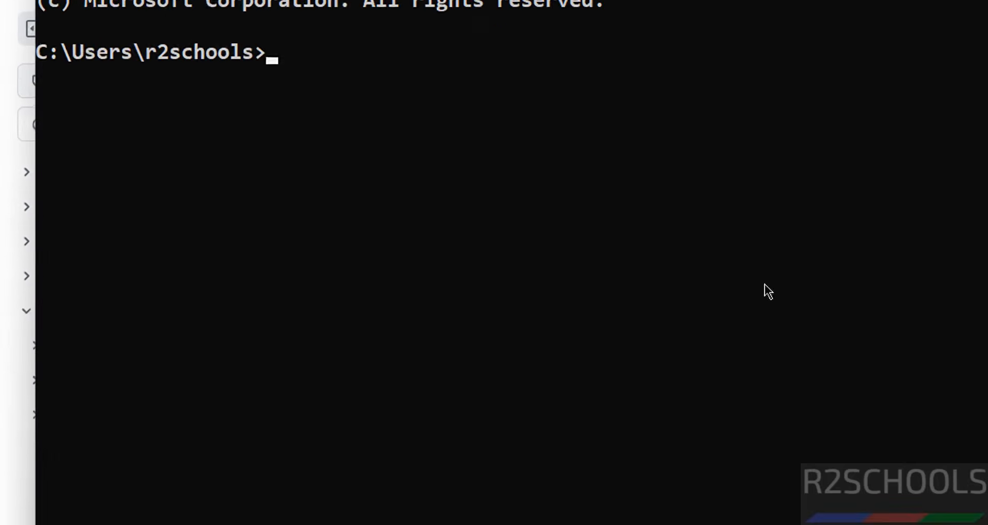
{"action": "type", "text": "java --"}
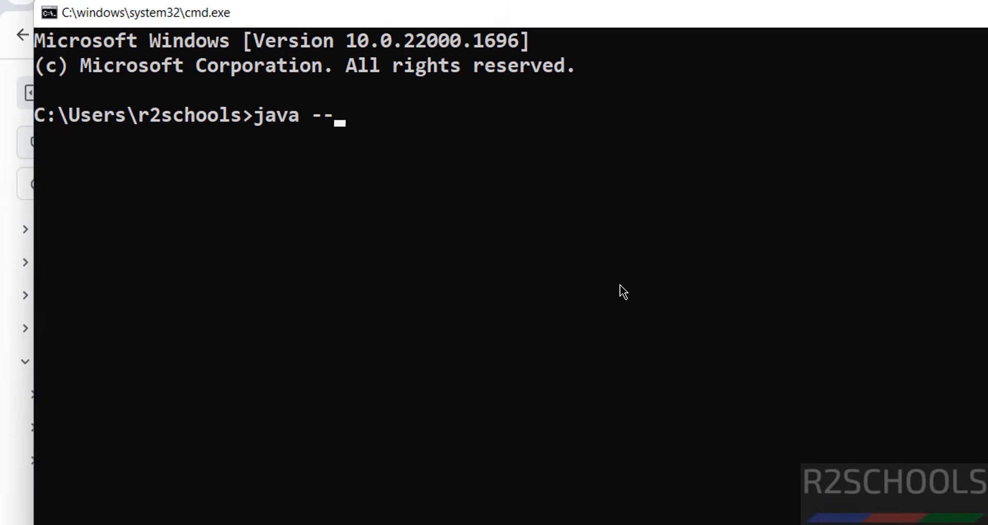
{"action": "type", "text": "version"}
{"action": "key", "text": "Return"}
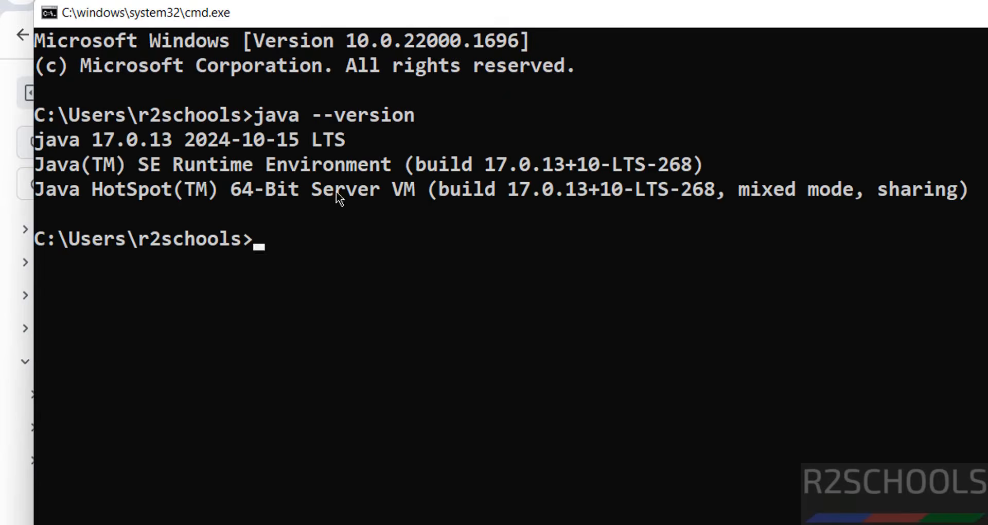
{"action": "key", "text": "alt+Tab"}
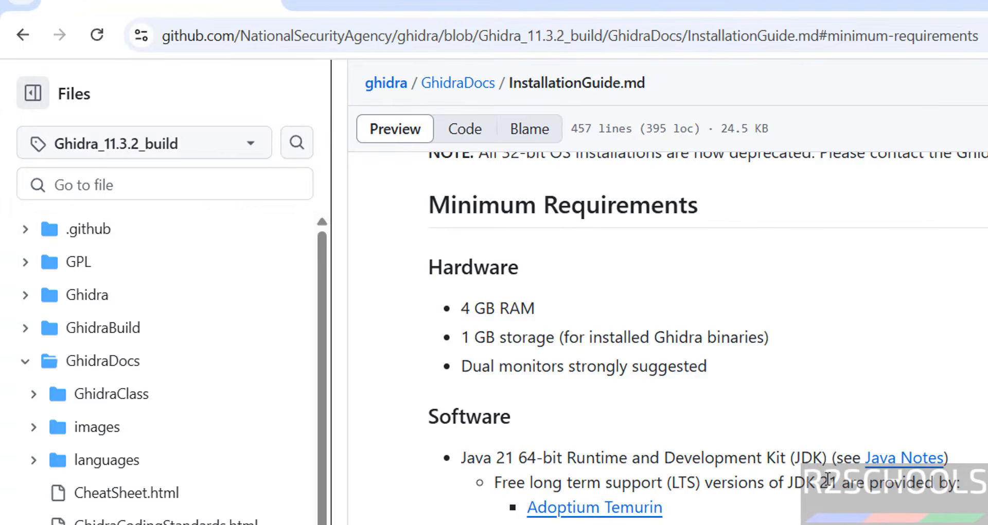
- Check the Python installation in the Command Prompt by running python3 and python, and return to the installation guide
{"action": "key", "text": "alt+Tab"}
{"action": "type", "text": "python3"}
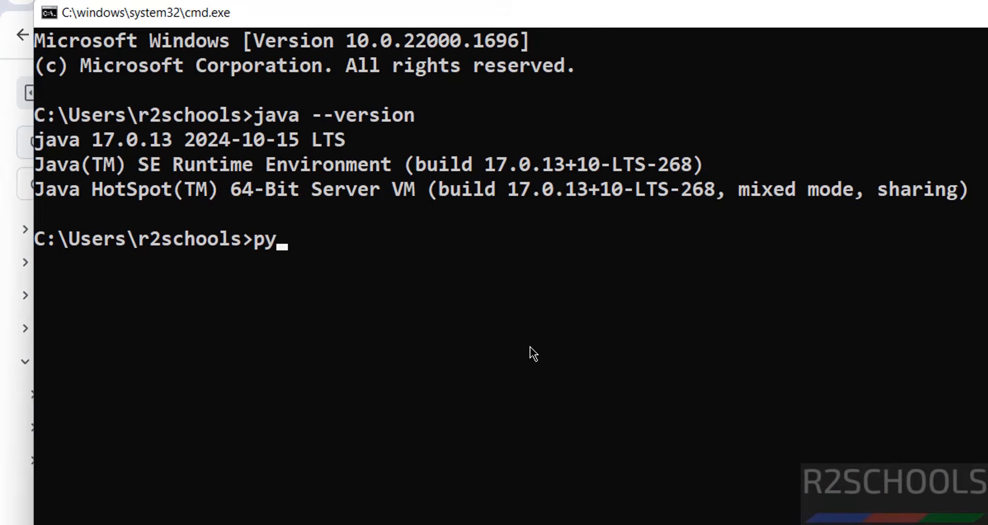
{"action": "key", "text": "Return"}
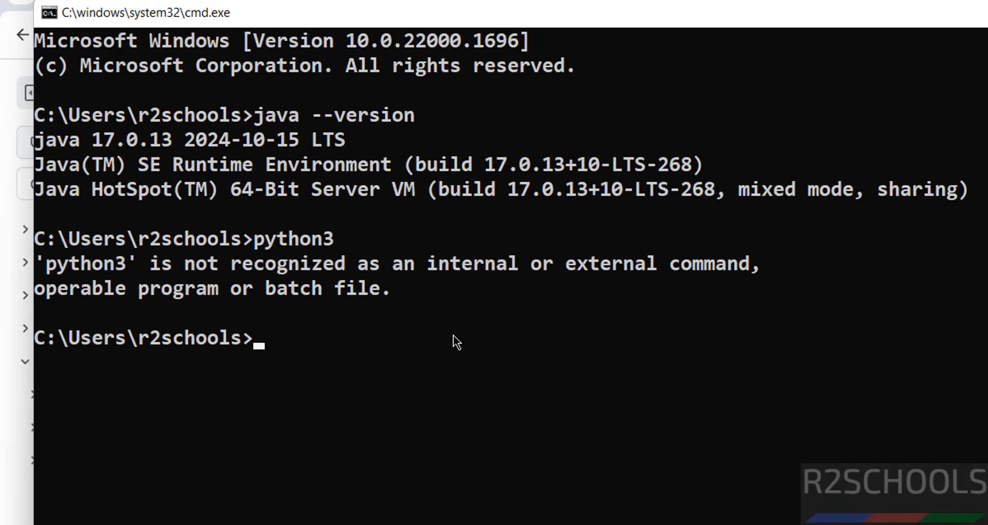
{"action": "type", "text": "python"}
{"action": "key", "text": "Return"}
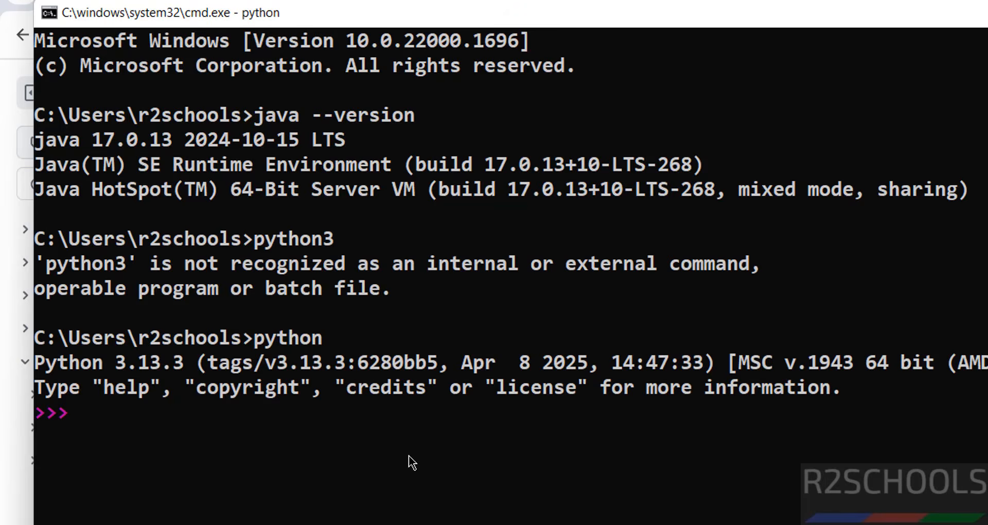
{"action": "key", "text": "alt+Tab"}
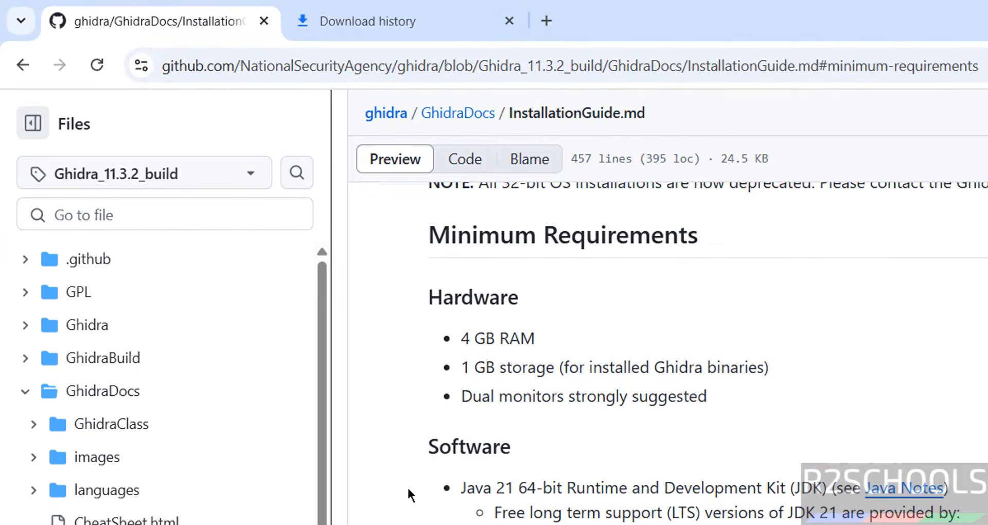
- View the Python downloads page on python.org in a new tab and close that tab
{"action": "left_click", "coordinate": [554, 19]}
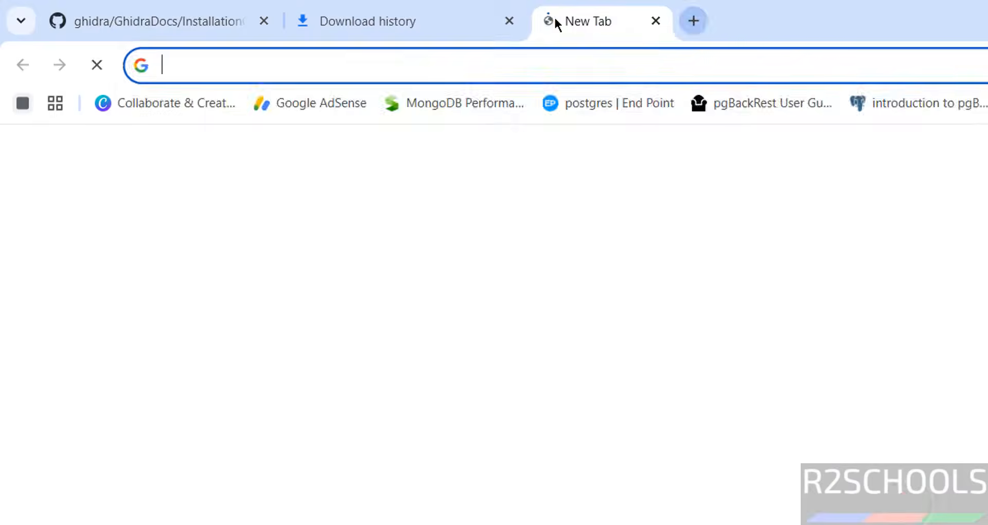
{"action": "type", "text": "python.org"}
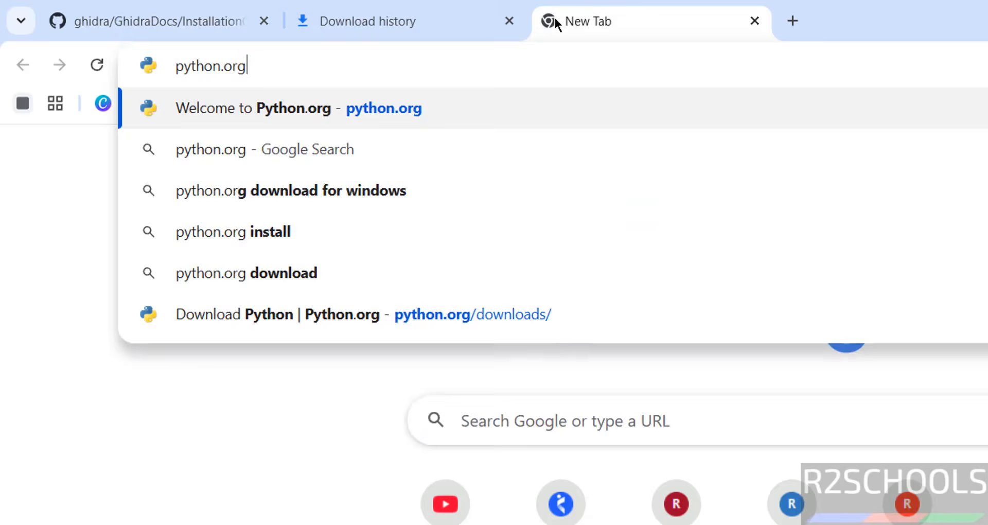
{"action": "key", "text": "Return"}
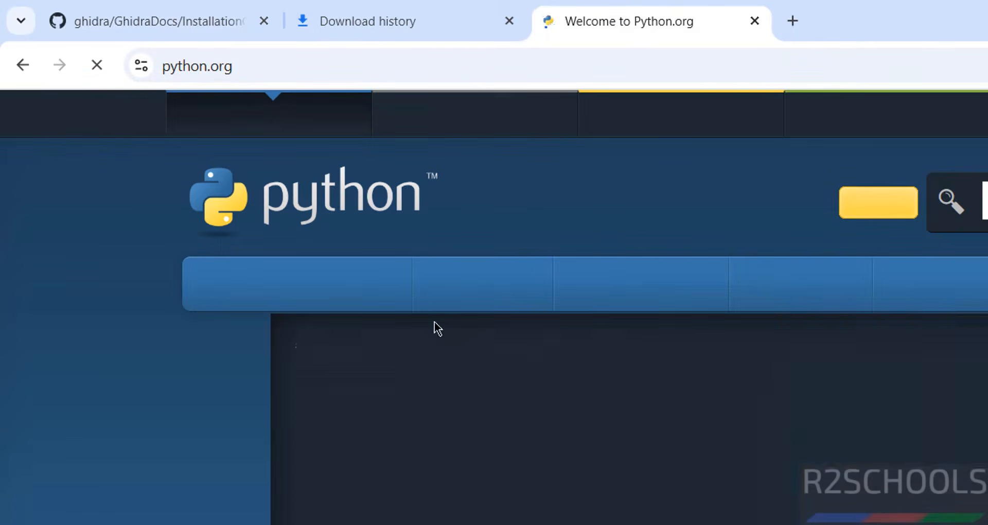
{"action": "mouse_move", "coordinate": [582, 291]}
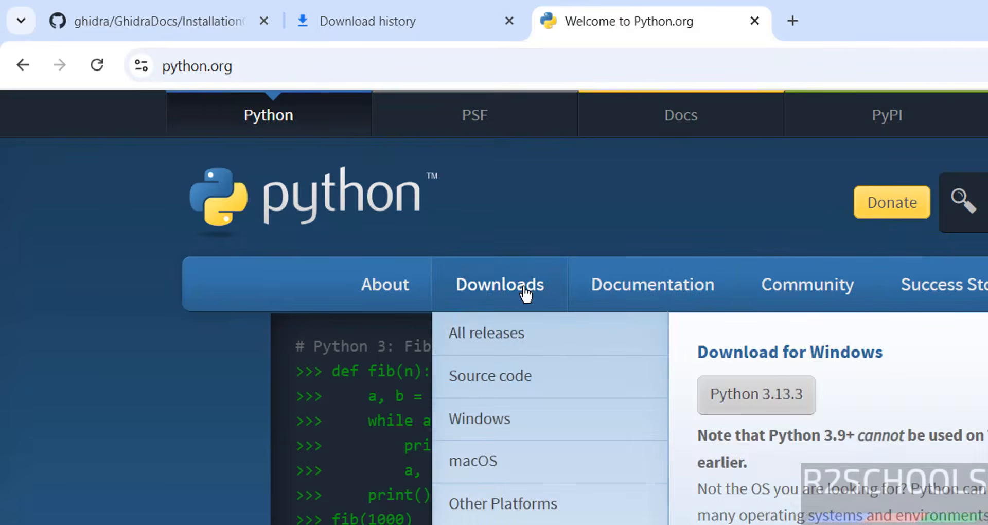
{"action": "left_click", "coordinate": [525, 293]}
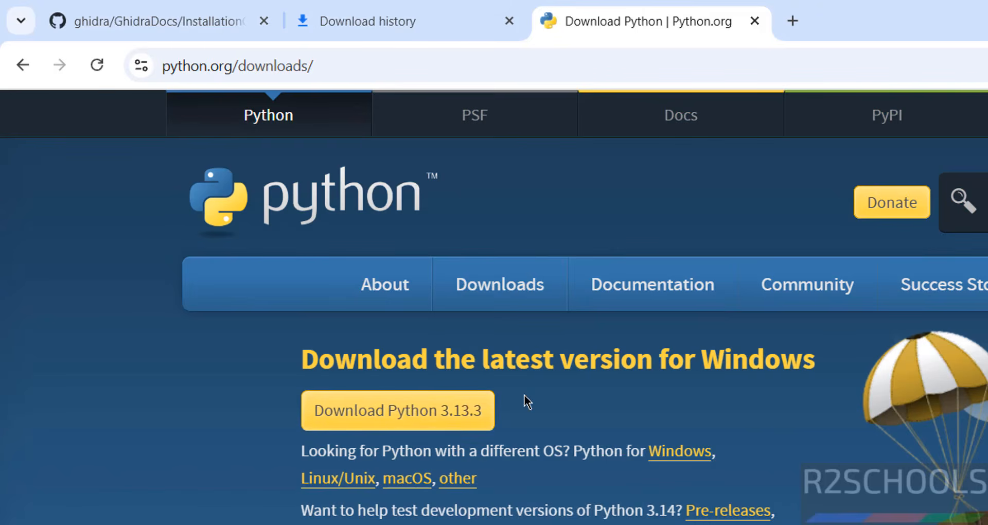
{"action": "key", "text": "ctrl+w"}
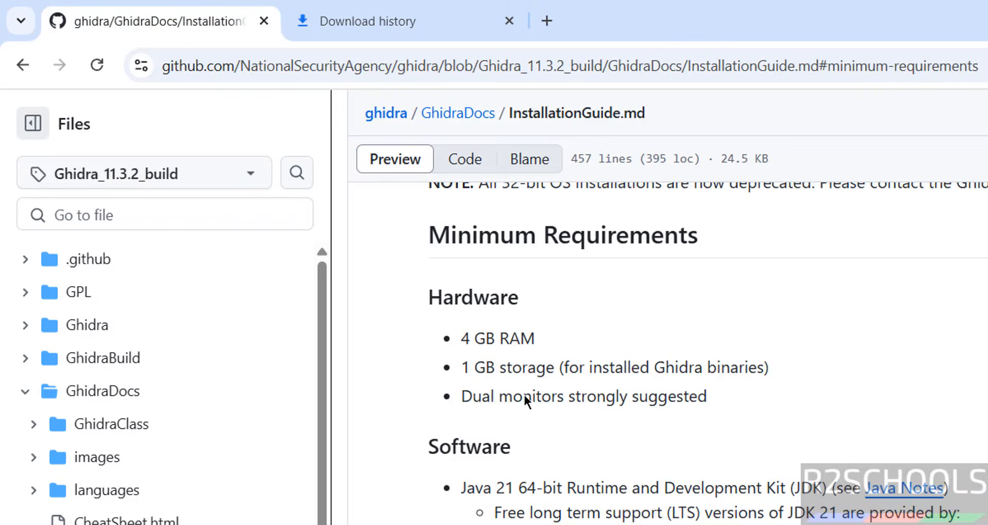
- Check the Ghidra download's progress and open the Adoptium Temurin JDK 21 page linked in the installation guide
{"action": "key", "text": "ctrl+Tab"}
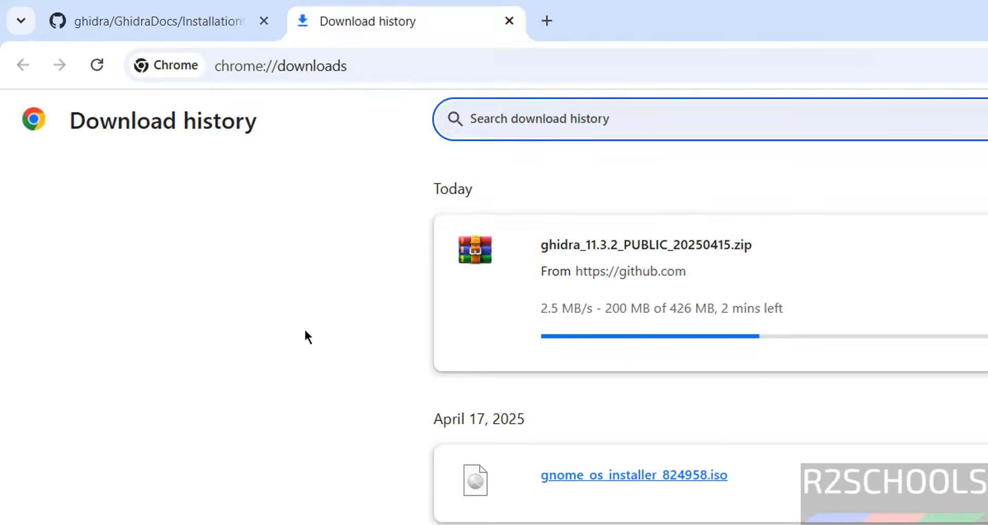
{"action": "key", "text": "ctrl+shift+Tab"}
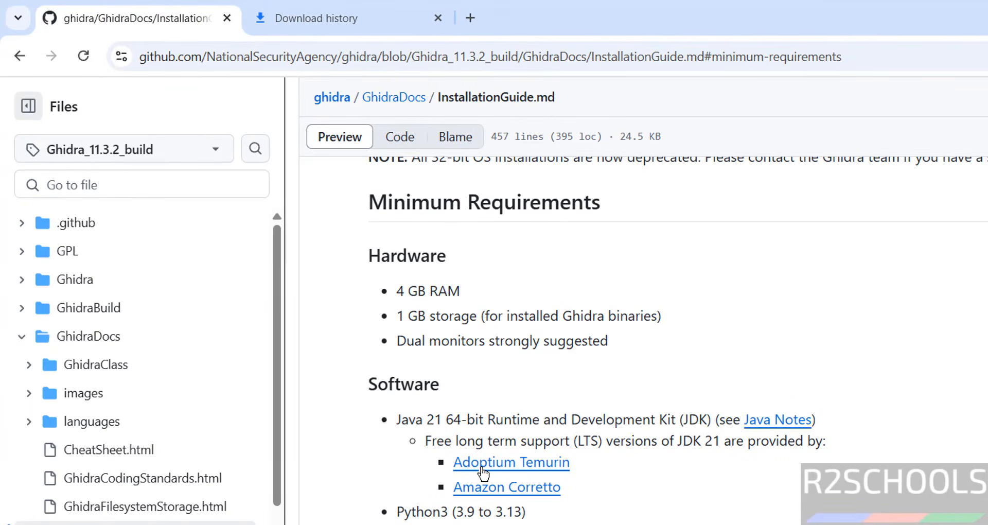
{"action": "left_click", "coordinate": [483, 466]}
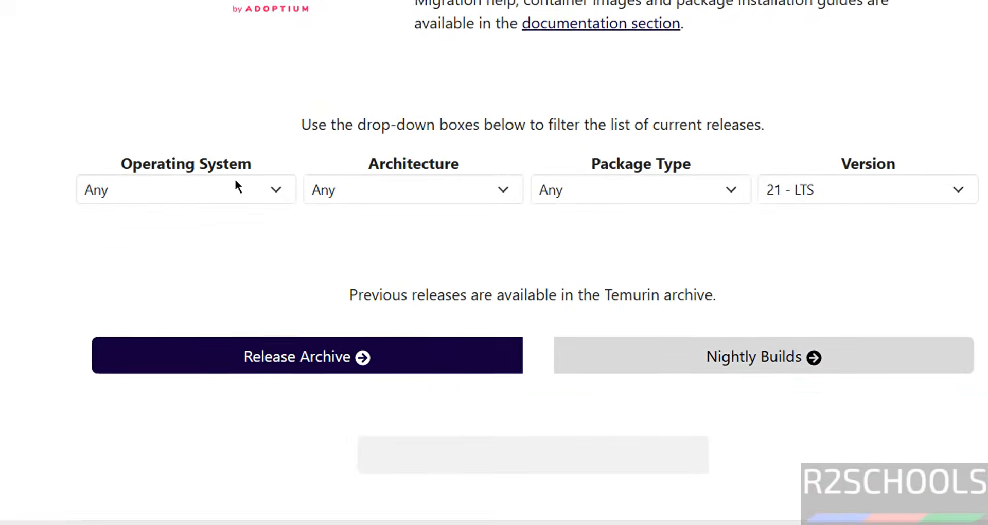
- Filter the Temurin releases by the Windows operating system
{"action": "left_click", "coordinate": [234, 178]}
{"action": "left_click", "coordinate": [233, 175]}
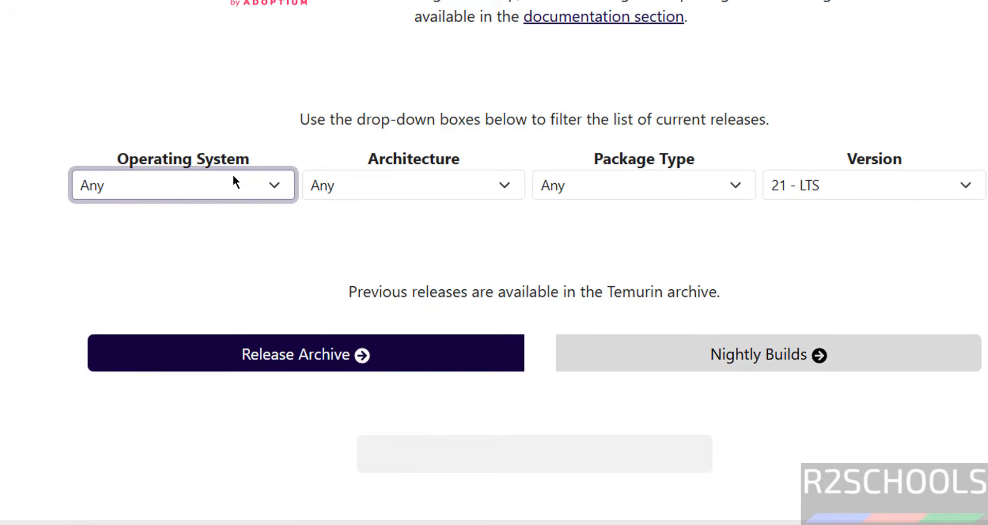
{"action": "left_click", "coordinate": [233, 175]}
{"action": "left_click", "coordinate": [232, 175]}
{"action": "left_click", "coordinate": [233, 174]}
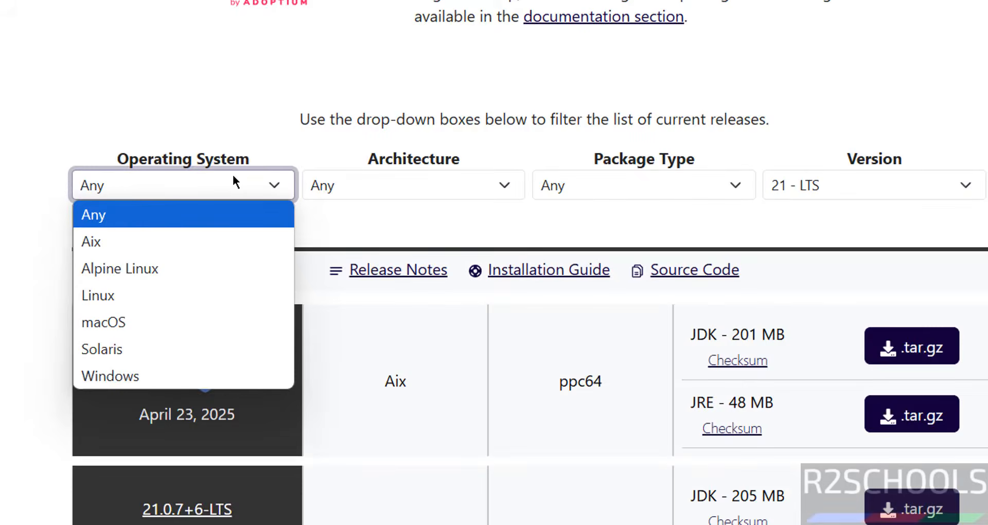
{"action": "left_click", "coordinate": [115, 377]}
- Narrow the Temurin releases to architecture x64, package type JDK and version 21 - LTS
{"action": "left_click", "coordinate": [361, 196]}
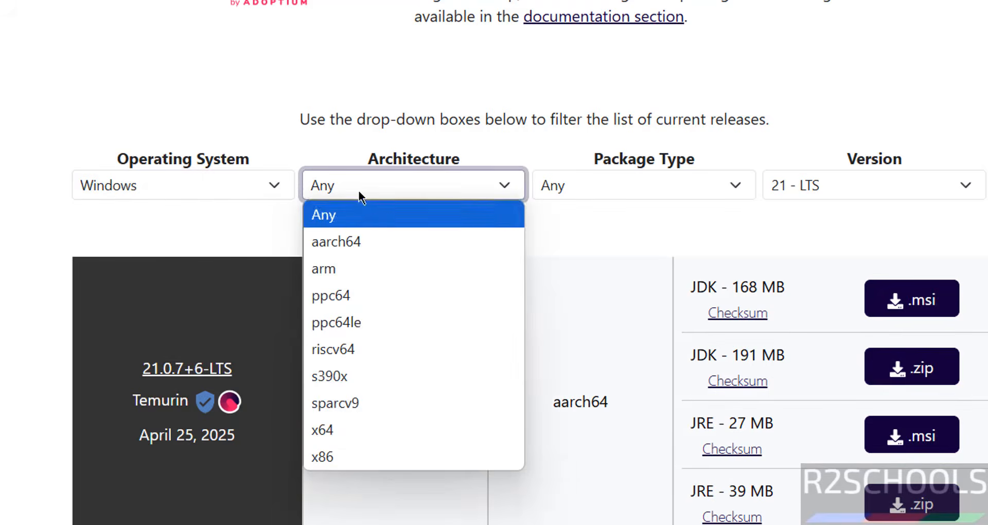
{"action": "left_click", "coordinate": [366, 433]}
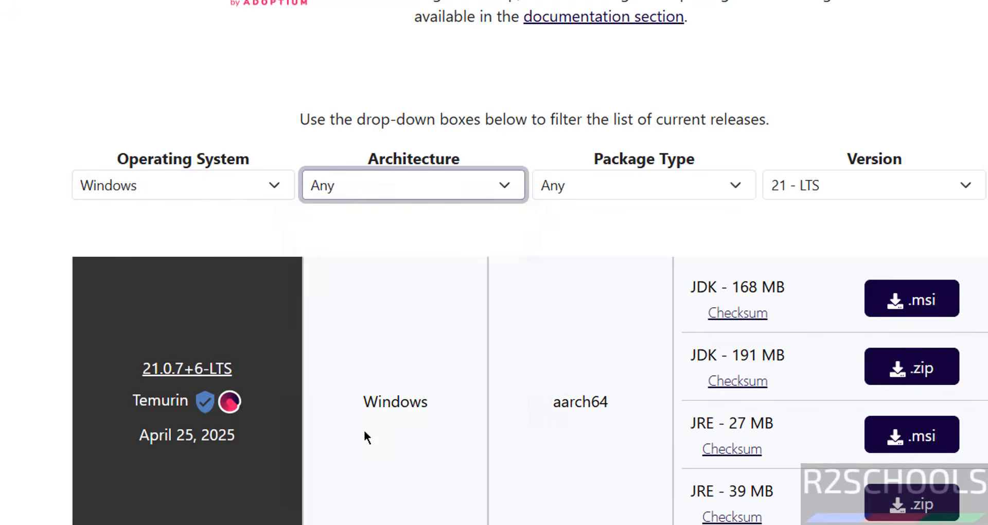
{"action": "left_click", "coordinate": [602, 185]}
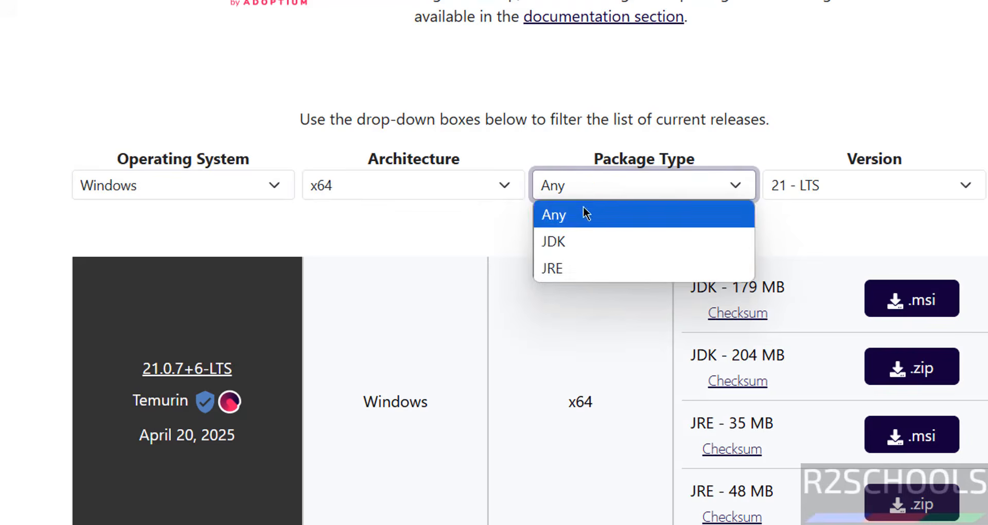
{"action": "left_click", "coordinate": [562, 242]}
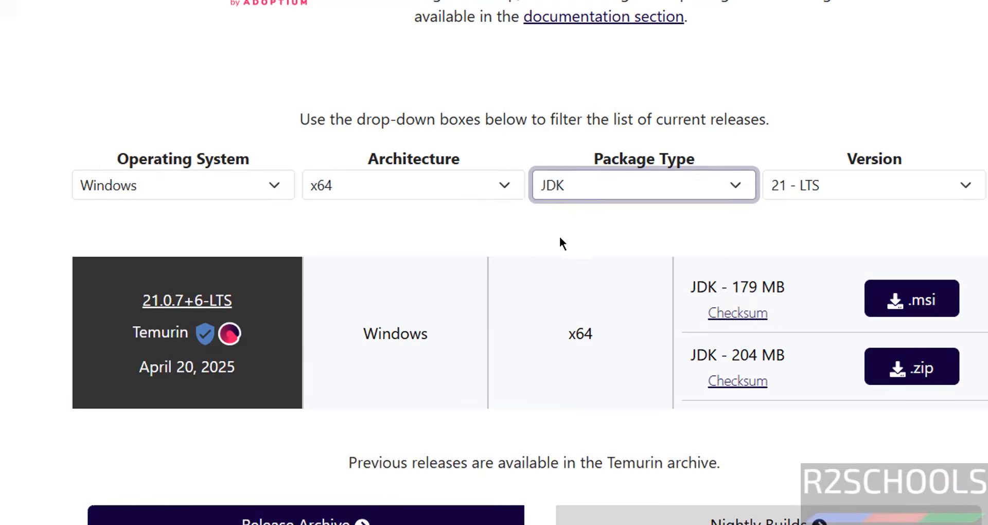
{"action": "left_click", "coordinate": [785, 184]}
{"action": "left_click", "coordinate": [785, 185]}
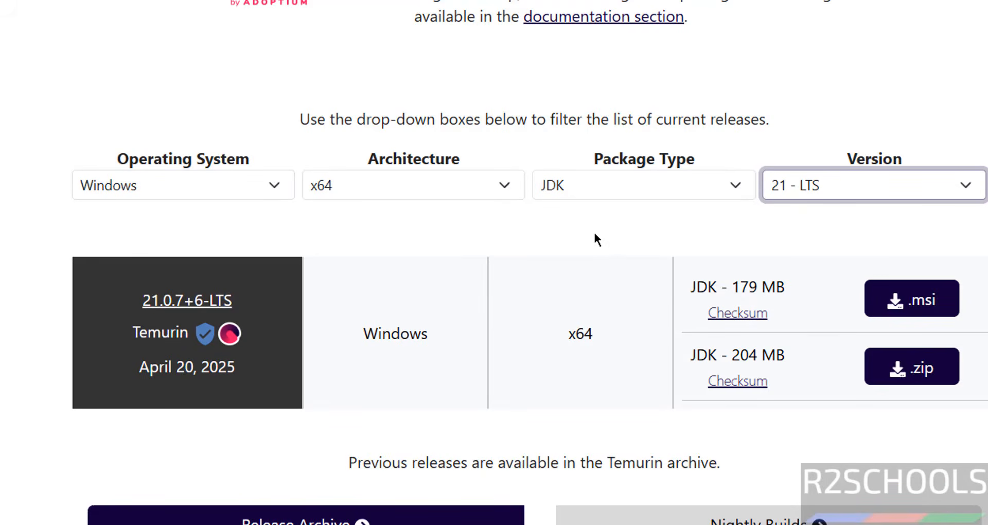
- Download the .msi installer of the Temurin JDK 21.0.7+6-LTS for Windows x64
{"action": "left_click", "coordinate": [906, 301]}
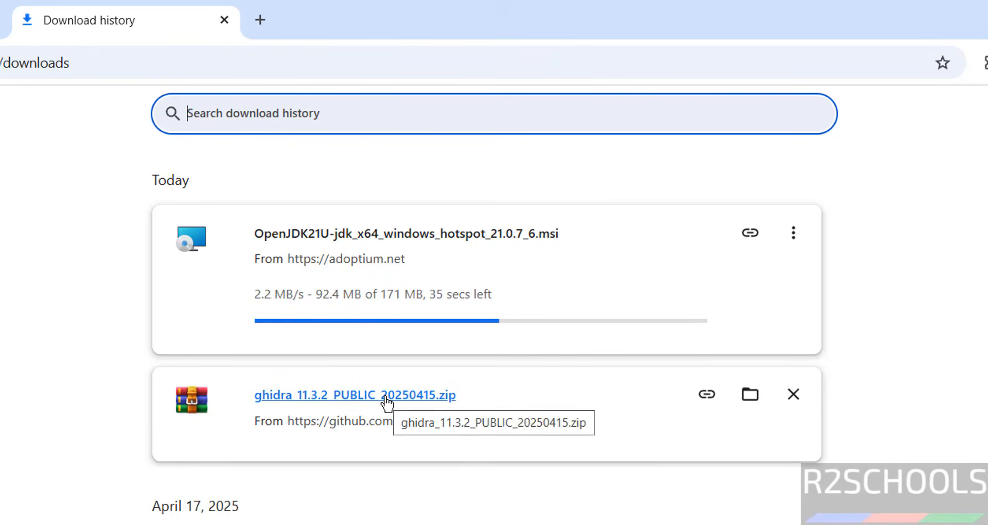
- Extract ghidra_11.3.2_PUBLIC_20250415.zip with WinRAR into a folder of the same name inside Downloads
{"action": "left_click", "coordinate": [750, 396]}
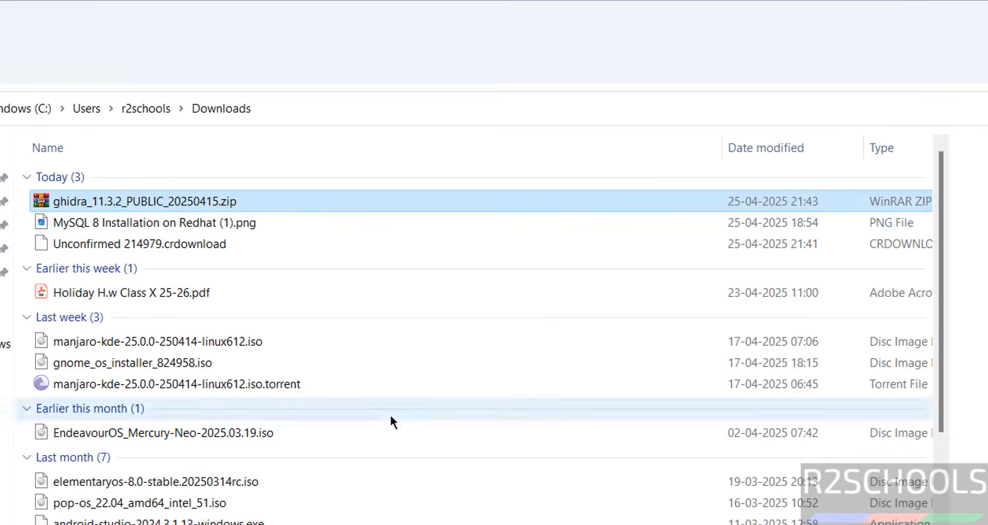
{"action": "right_click", "coordinate": [150, 207]}
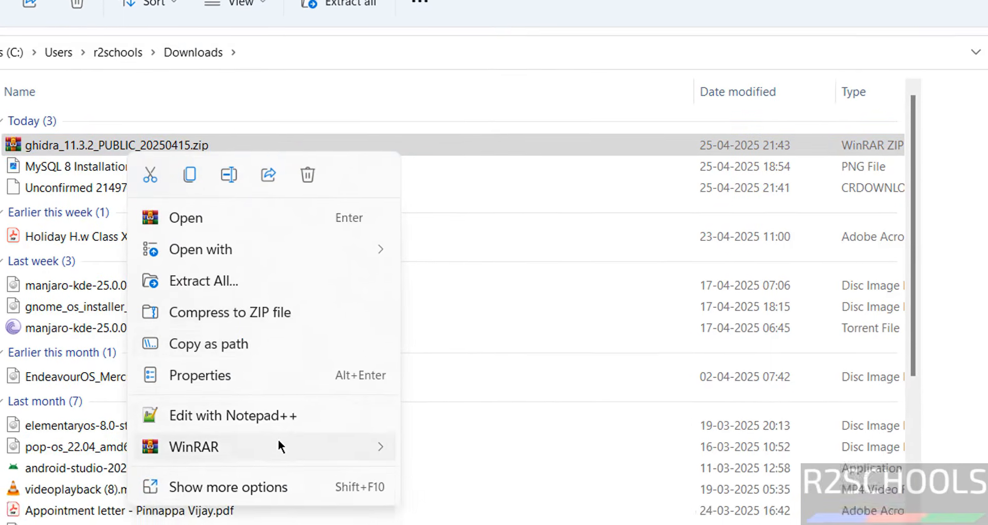
{"action": "mouse_move", "coordinate": [307, 504]}
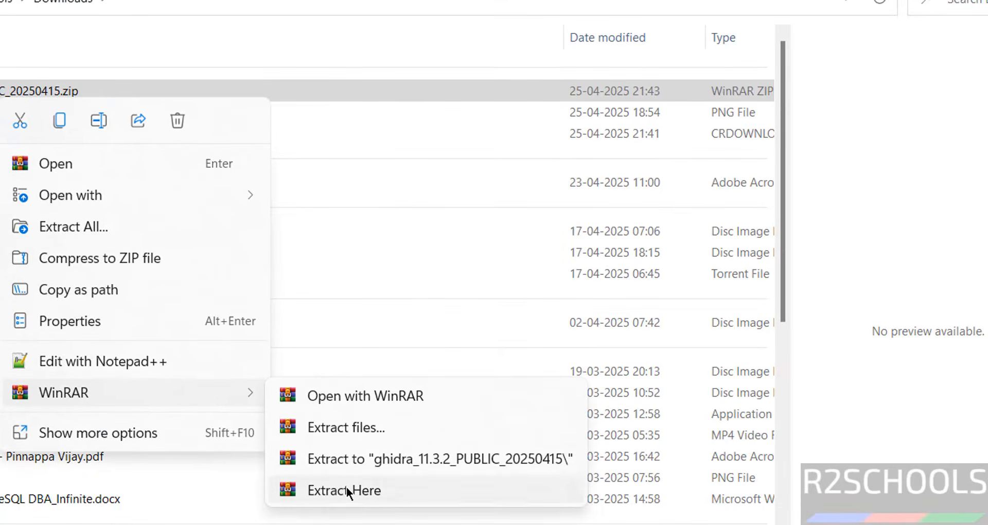
{"action": "left_click", "coordinate": [412, 464]}
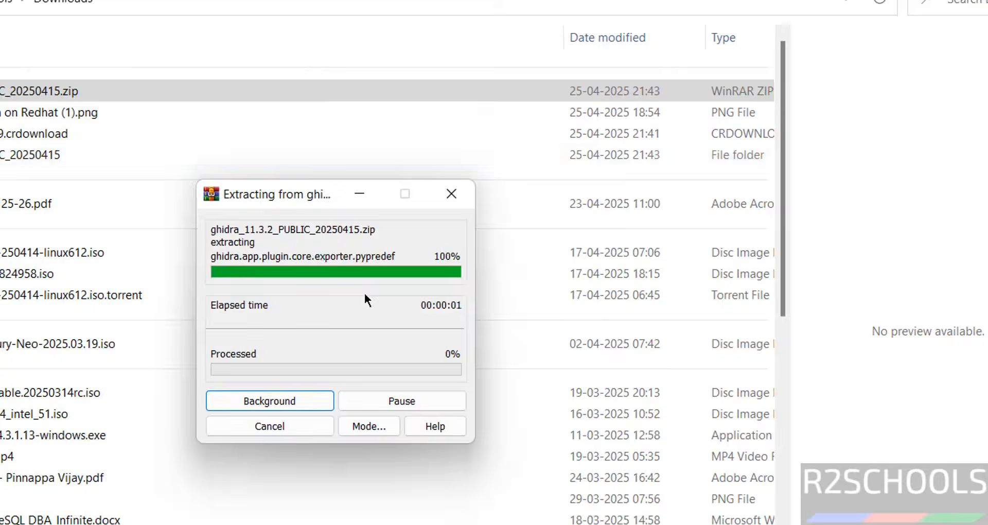
- Open the extracted ghidra_11.3.2_PUBLIC_20250415 folder and its ghidra_11.3.2_PUBLIC subfolder
{"action": "left_click", "coordinate": [27, 155]}
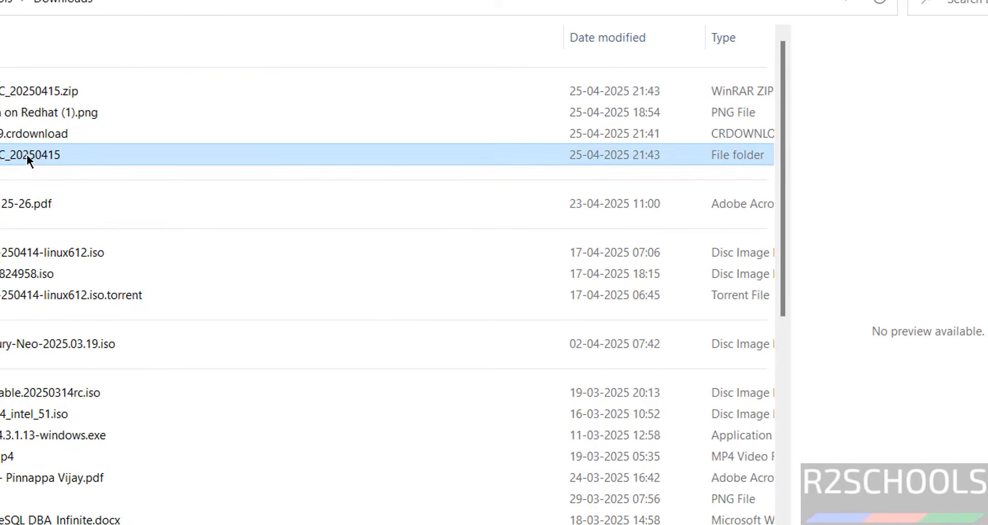
{"action": "left_click", "coordinate": [23, 157]}
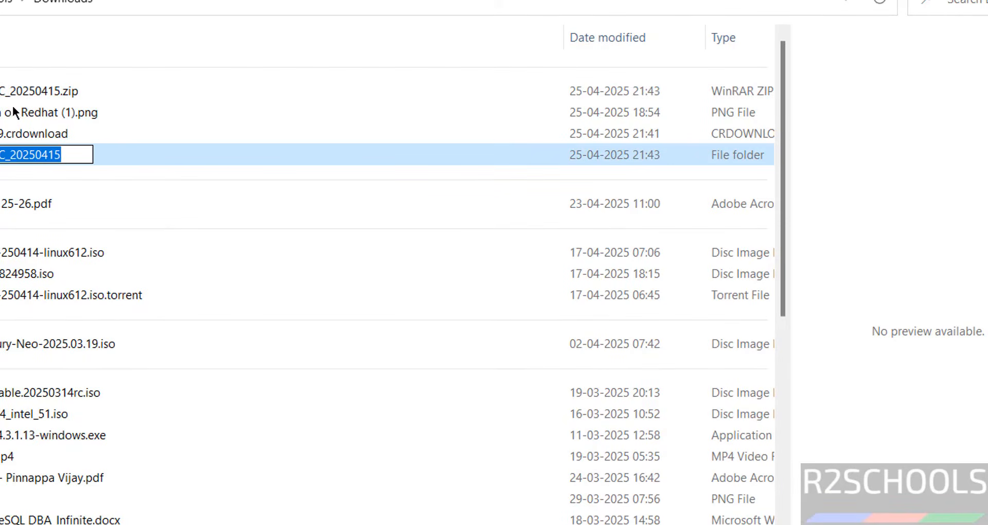
{"action": "double_click", "coordinate": [4, 155]}
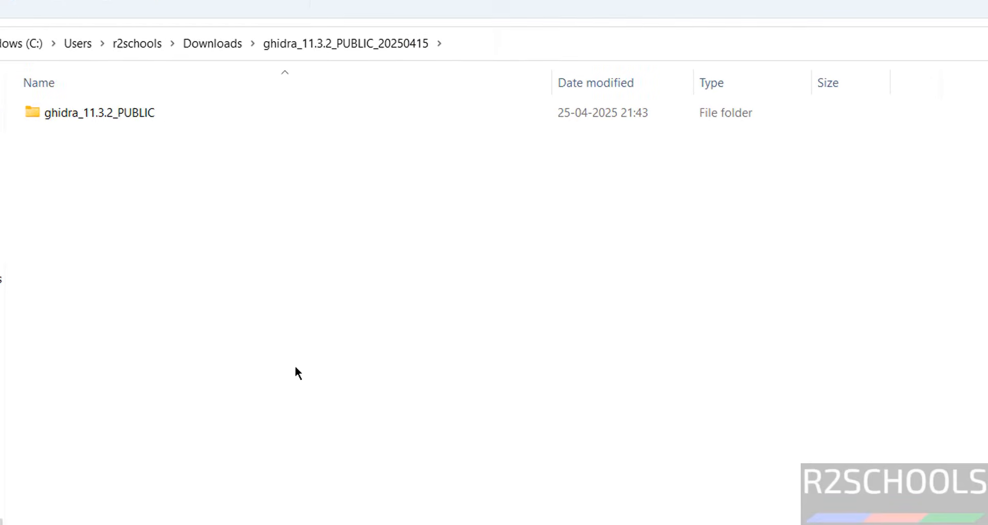
{"action": "double_click", "coordinate": [109, 115]}
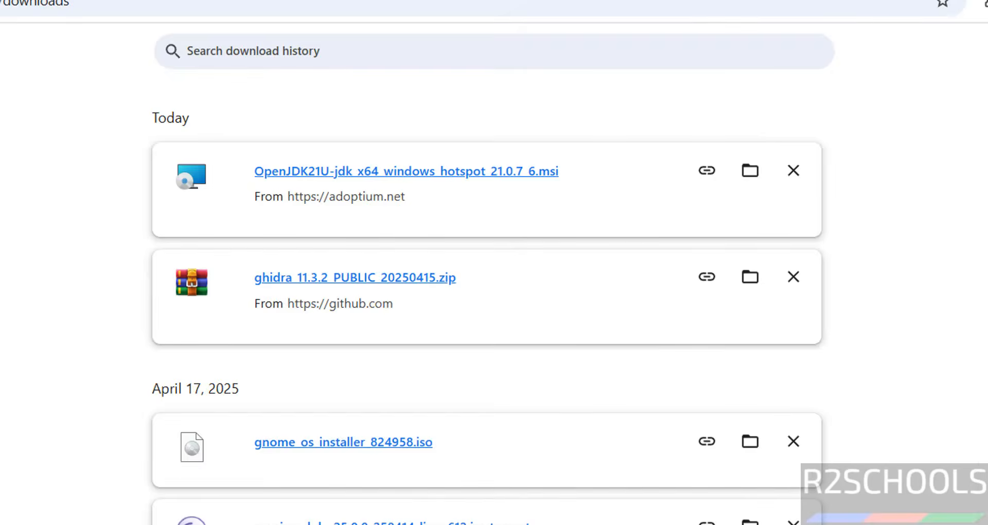
- Start the downloaded Temurin JDK 21 installer, accept the license agreement and keep the installation scope for all users of this machine
{"action": "left_click", "coordinate": [448, 179]}
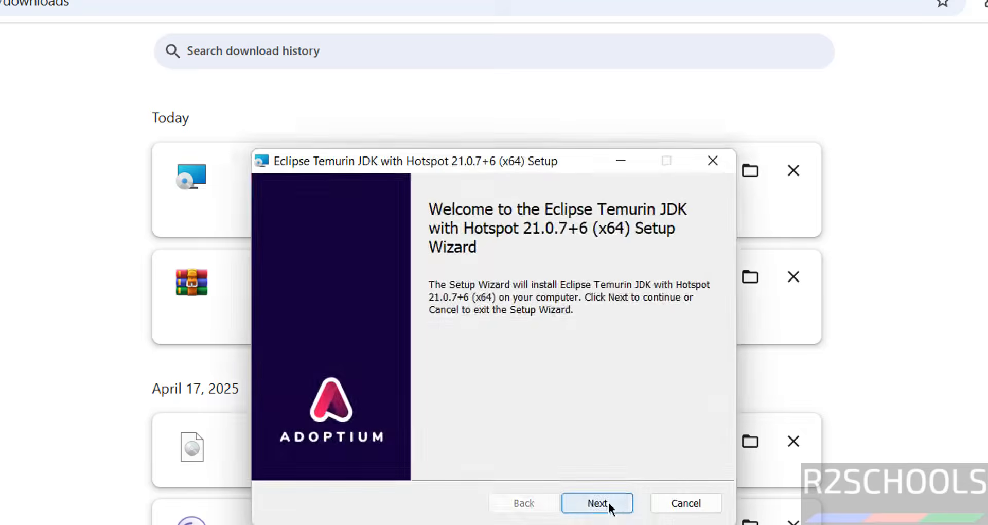
{"action": "left_click", "coordinate": [607, 504]}
{"action": "left_click", "coordinate": [431, 453]}
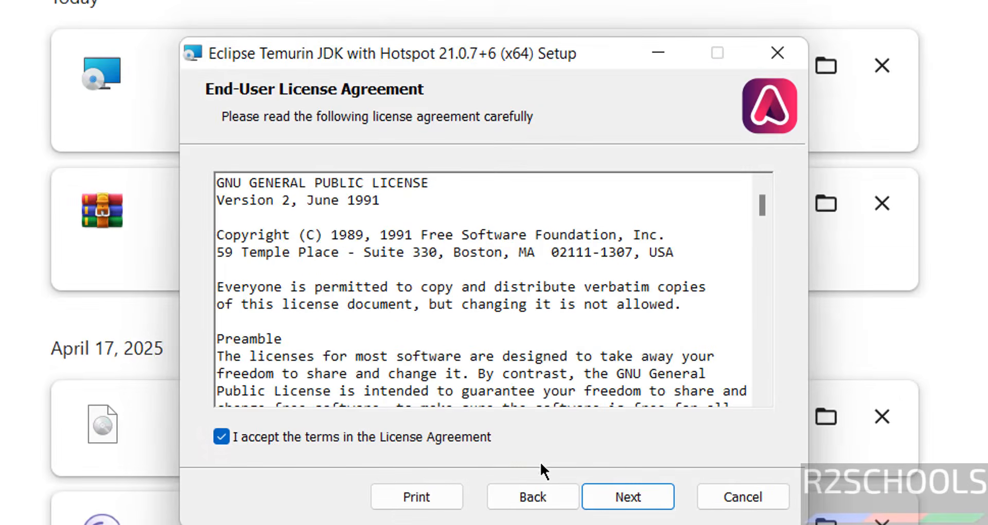
{"action": "left_click", "coordinate": [623, 499]}
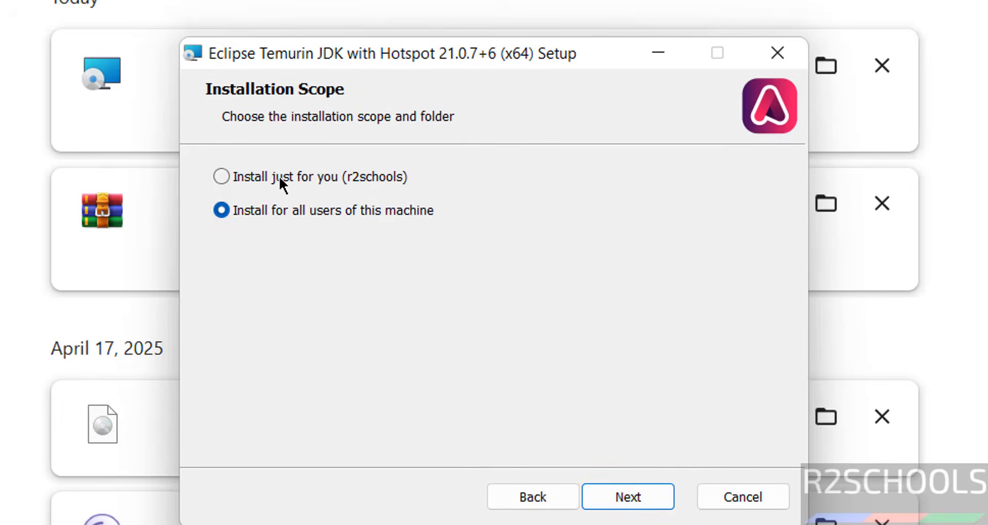
{"action": "left_click", "coordinate": [635, 499]}
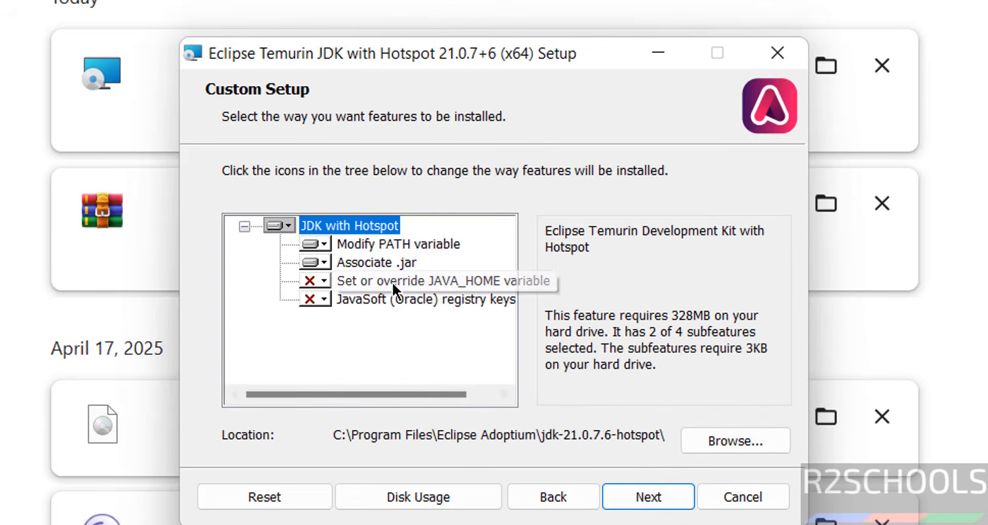
- Set the JAVA_HOME variable and JavaSoft (Oracle) registry keys features to be installed on the local hard drive
{"action": "left_click", "coordinate": [306, 281]}
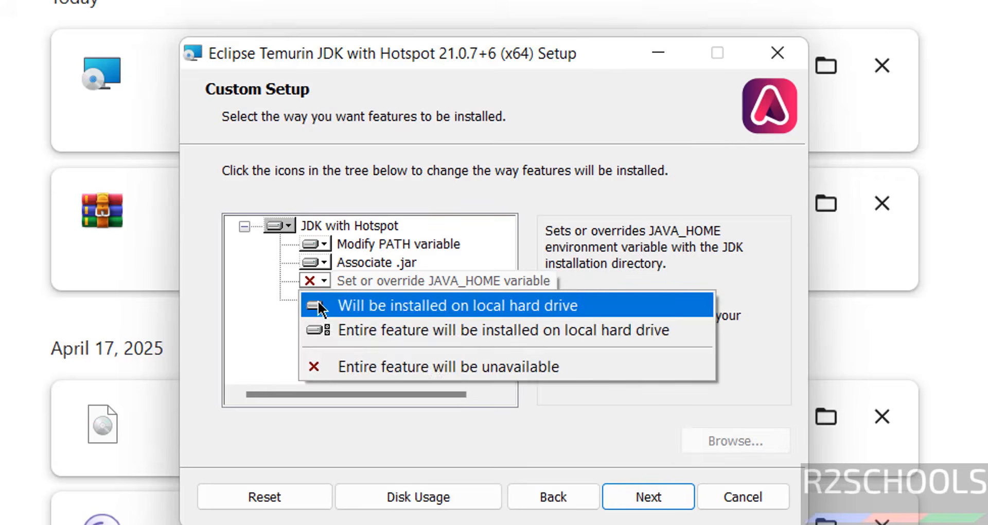
{"action": "left_click", "coordinate": [317, 302]}
{"action": "left_click", "coordinate": [318, 298]}
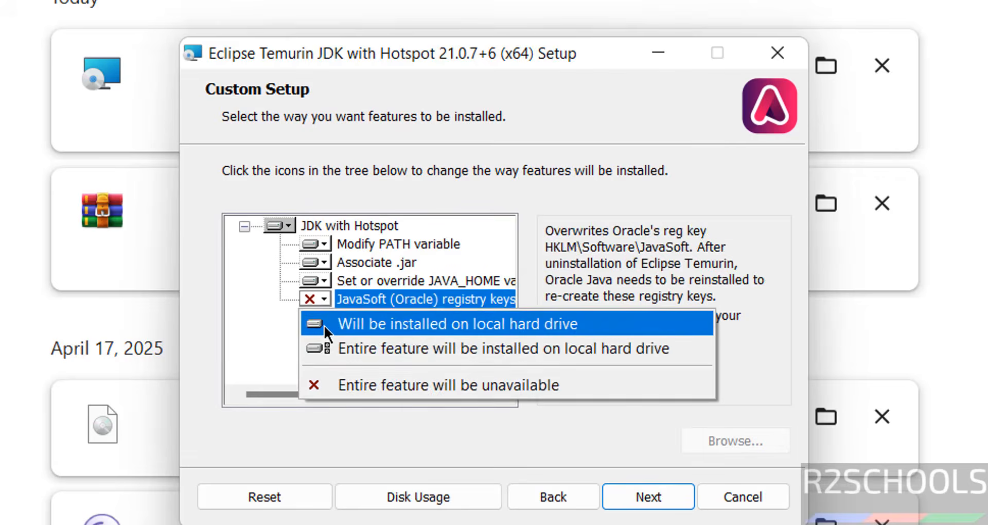
{"action": "left_click", "coordinate": [323, 326]}
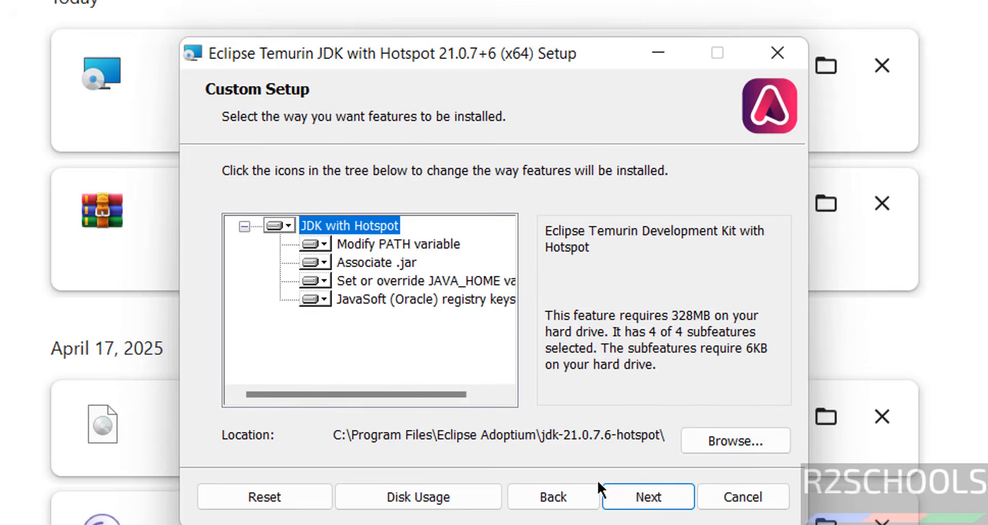
- Install the Temurin JDK with the chosen features and finish the setup wizard
{"action": "left_click", "coordinate": [634, 493]}
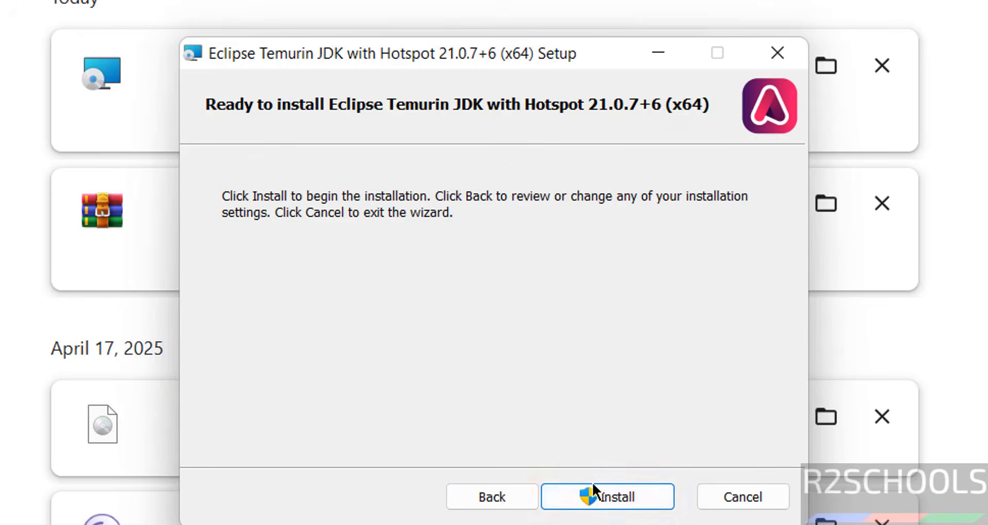
{"action": "left_click", "coordinate": [587, 496]}
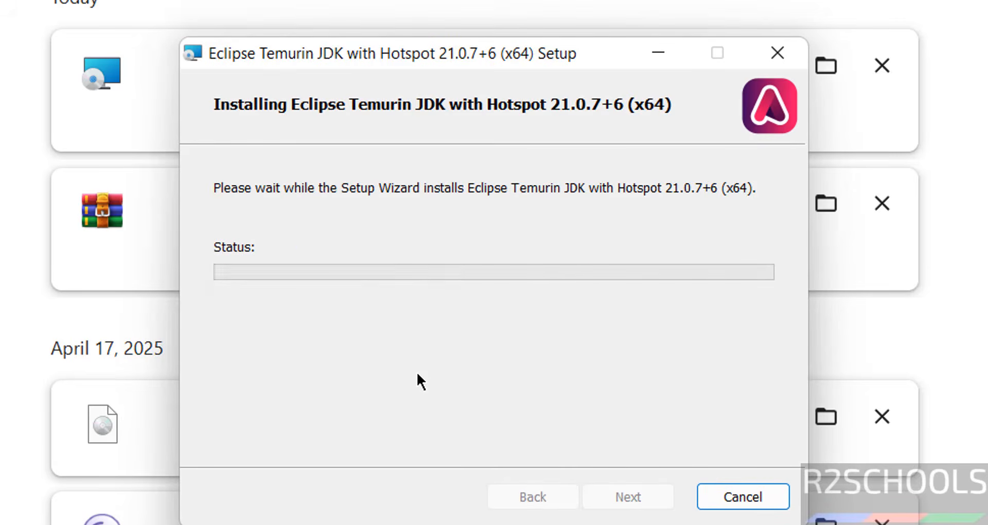
{"action": "left_click", "coordinate": [643, 499]}
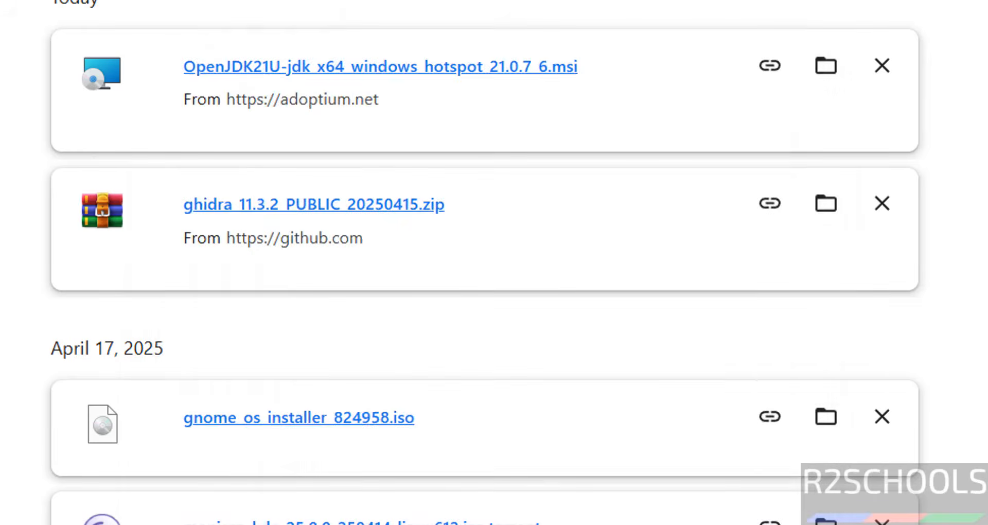
- Launch Ghidra by running ghidraRun.bat from the ghidra_11.3.2_PUBLIC folder and accept the Ghidra User Agreement
{"action": "left_click", "coordinate": [721, 486]}
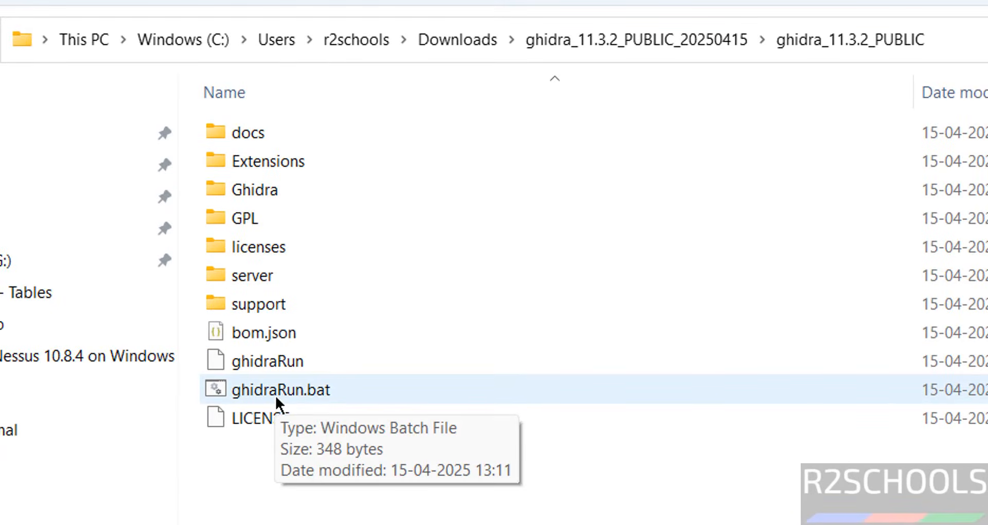
{"action": "left_click", "coordinate": [311, 394]}
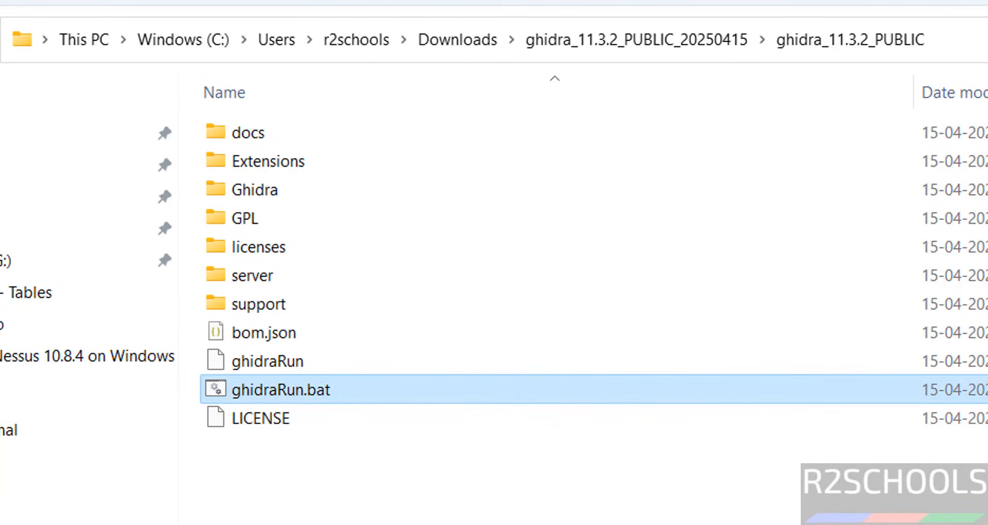
{"action": "key", "text": "Return"}
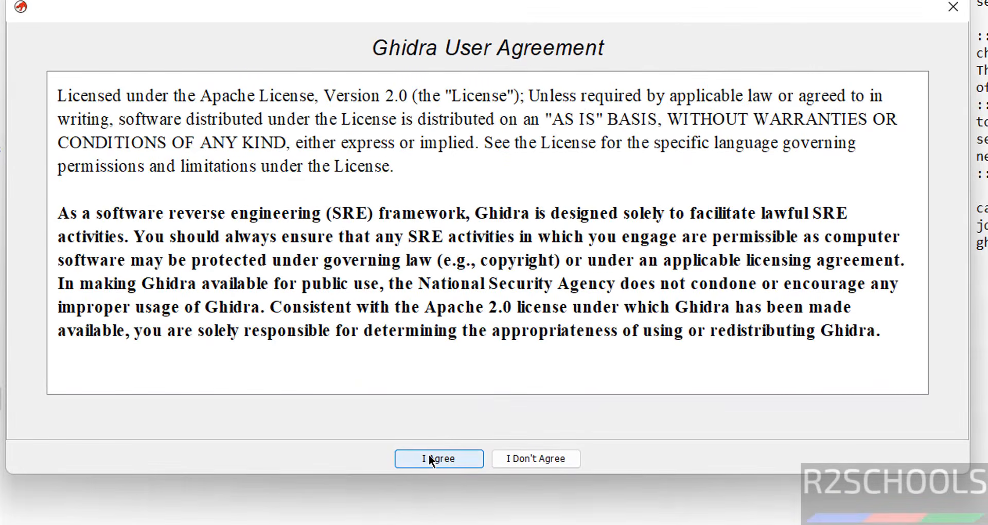
{"action": "left_click", "coordinate": [430, 458]}
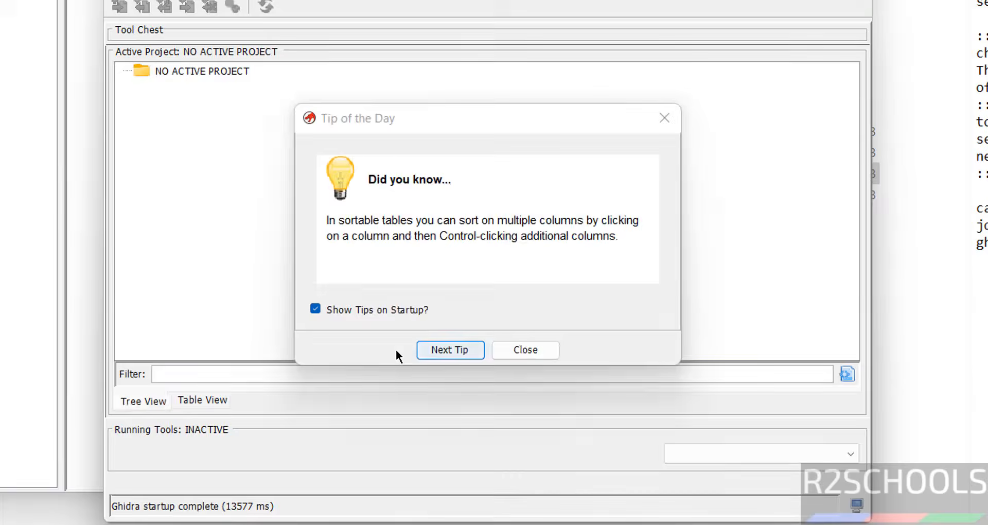
- Close the Tip of the Day and the What's New in Ghidra 11.3 help window
{"action": "left_click", "coordinate": [519, 350]}
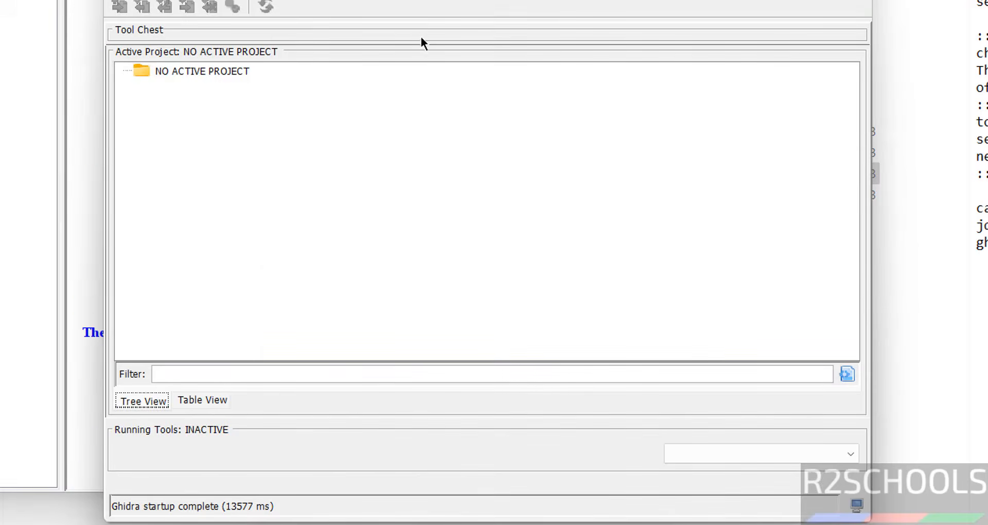
{"action": "left_click", "coordinate": [88, 21]}
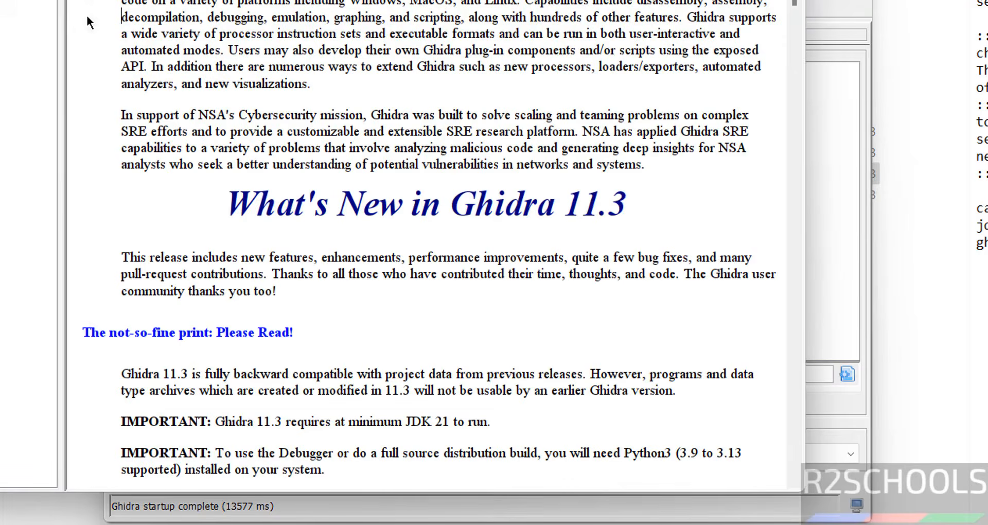
{"action": "key", "text": "alt+F4"}
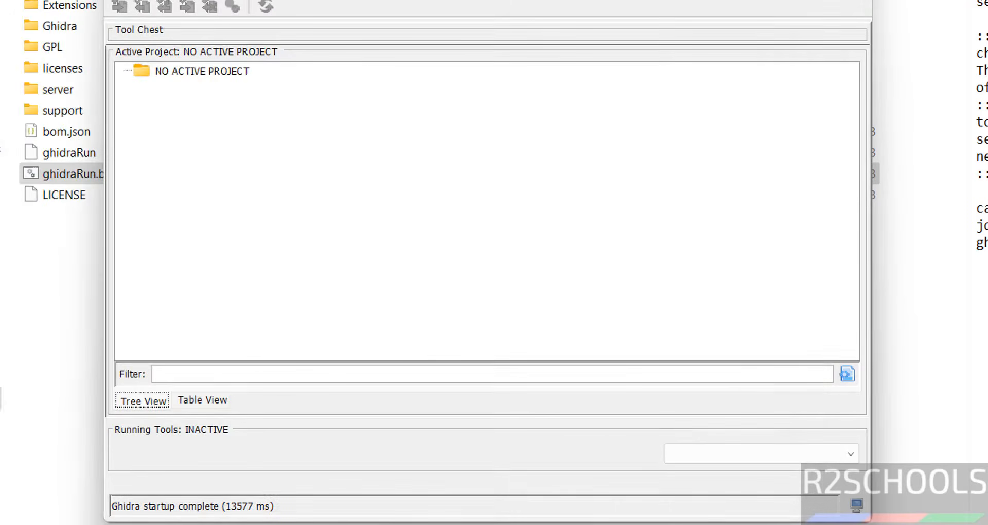
- Check the Ghidra and Java versions in the About Ghidra information and close it
{"action": "left_click", "coordinate": [212, 35]}
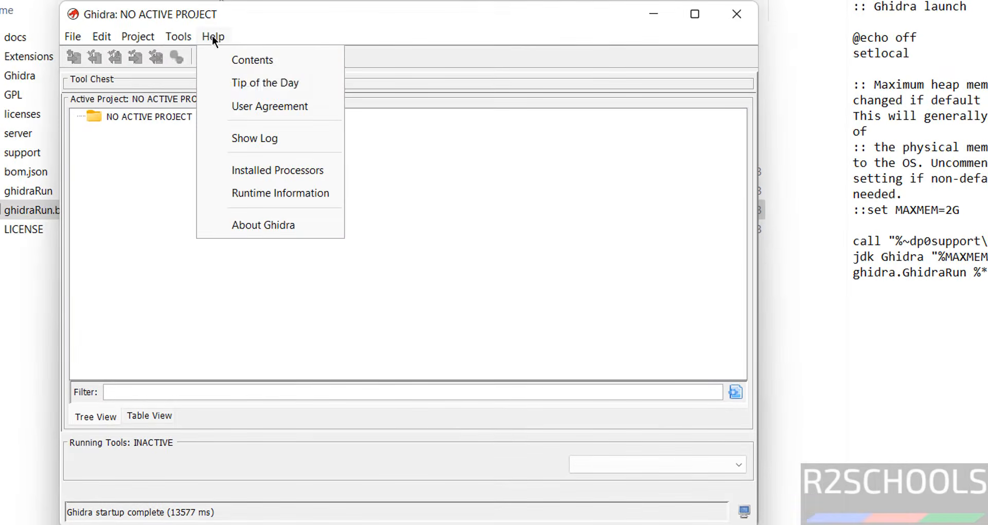
{"action": "left_click", "coordinate": [253, 227]}
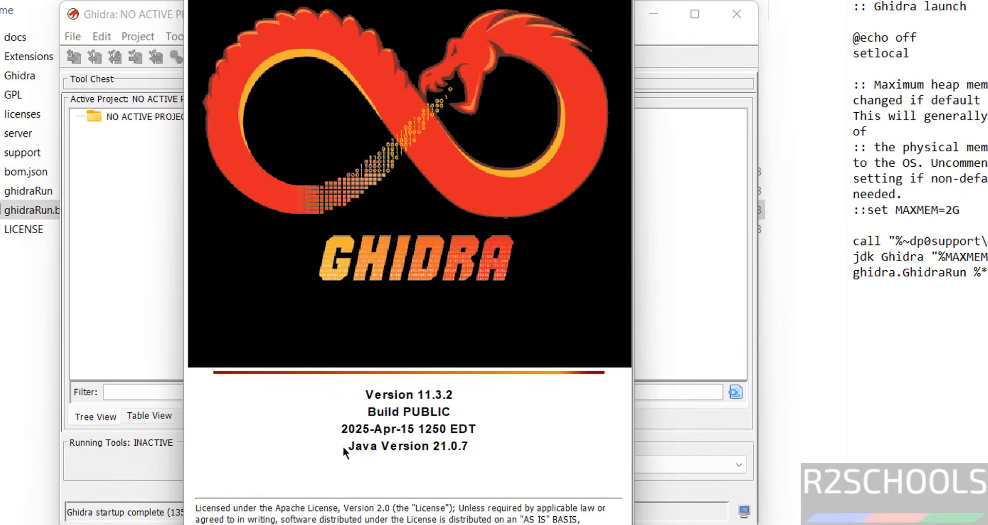
{"action": "key", "text": "Escape"}
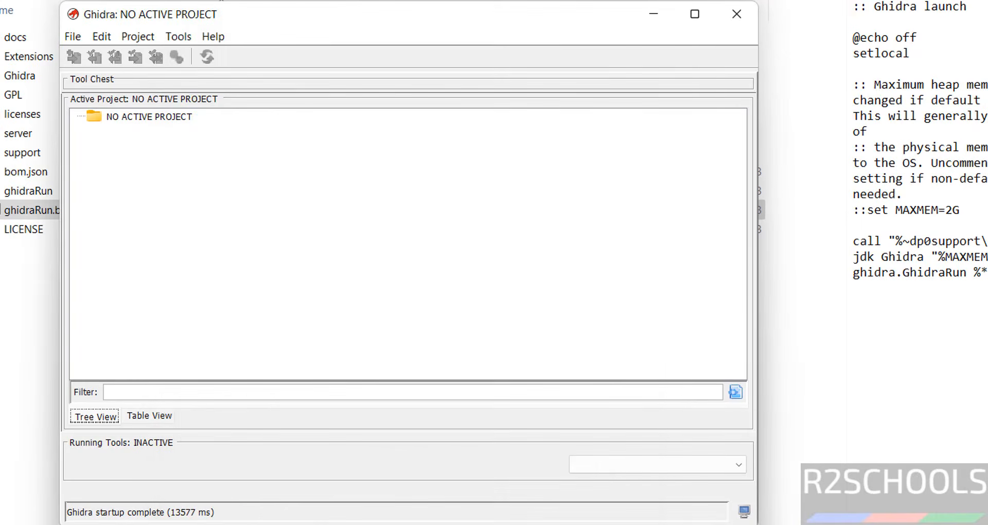
- View the plugin packages in the Configure Tool dialog and close it without changes
{"action": "left_click", "coordinate": [75, 39]}
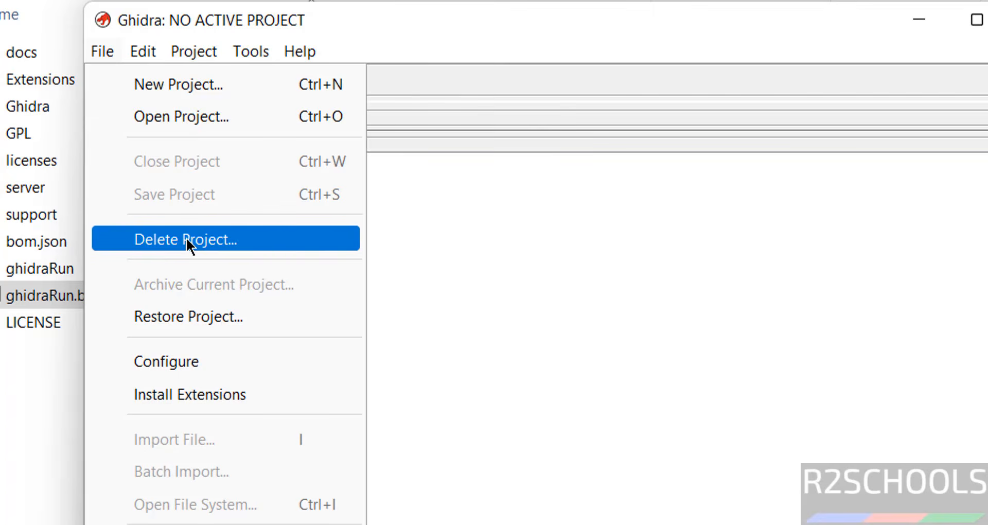
{"action": "left_click", "coordinate": [166, 361]}
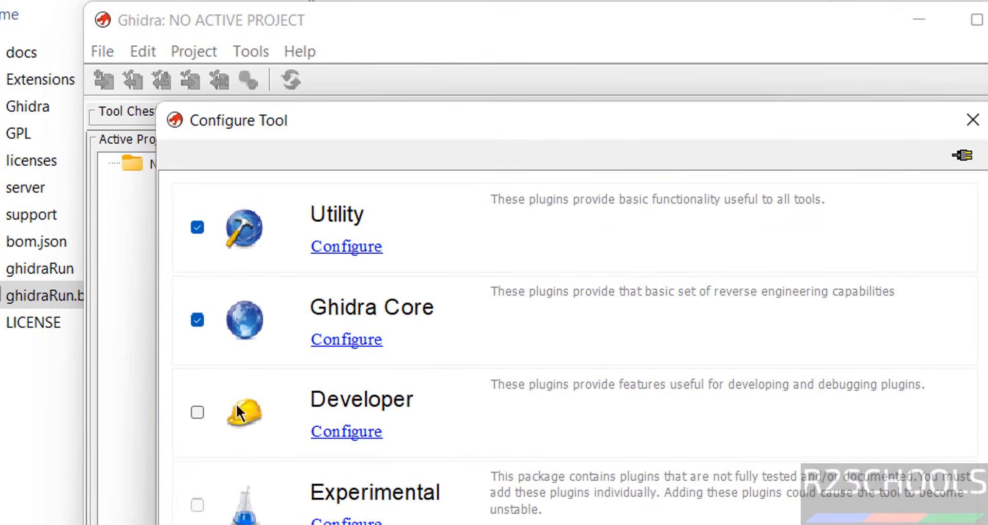
{"action": "key", "text": "Escape"}
- View the list of extensions available to install in Ghidra and close it
{"action": "left_click", "coordinate": [105, 52]}
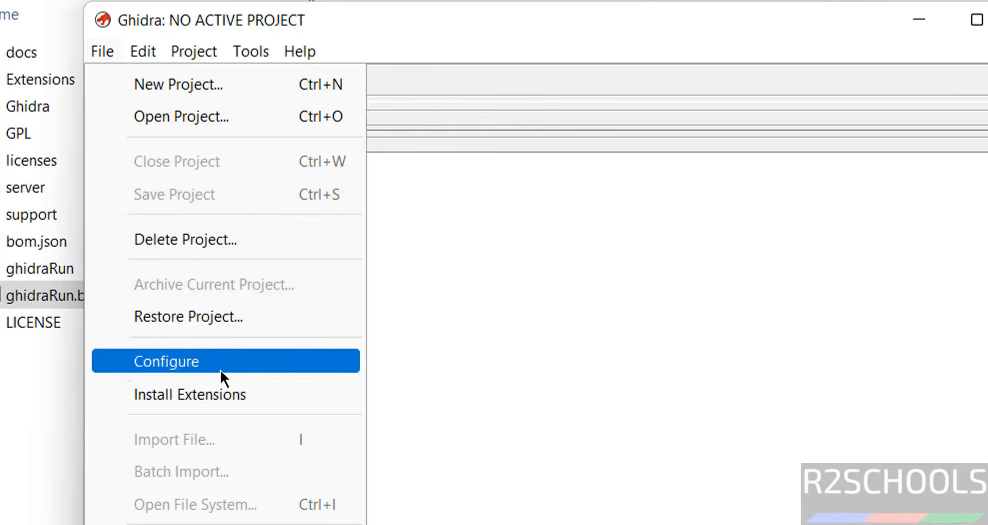
{"action": "left_click", "coordinate": [216, 403]}
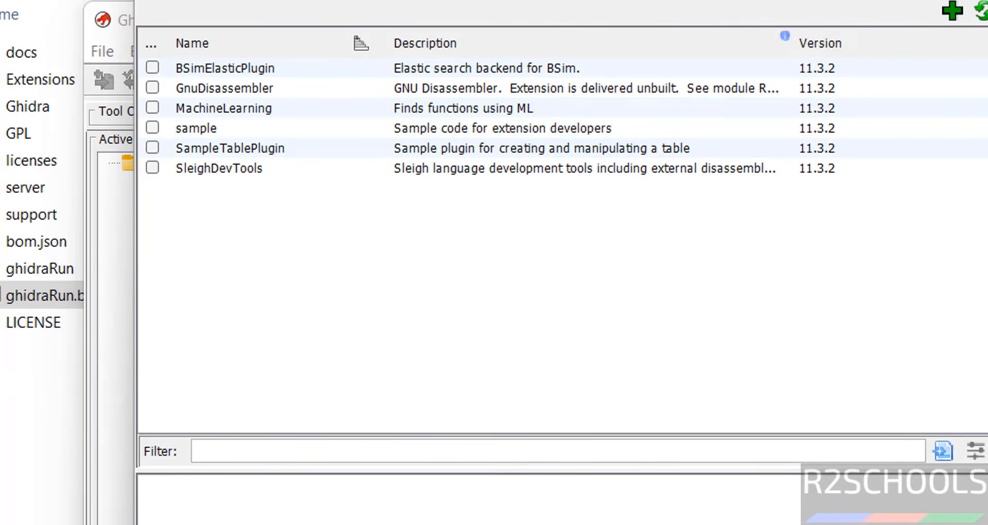
{"action": "key", "text": "Escape"}
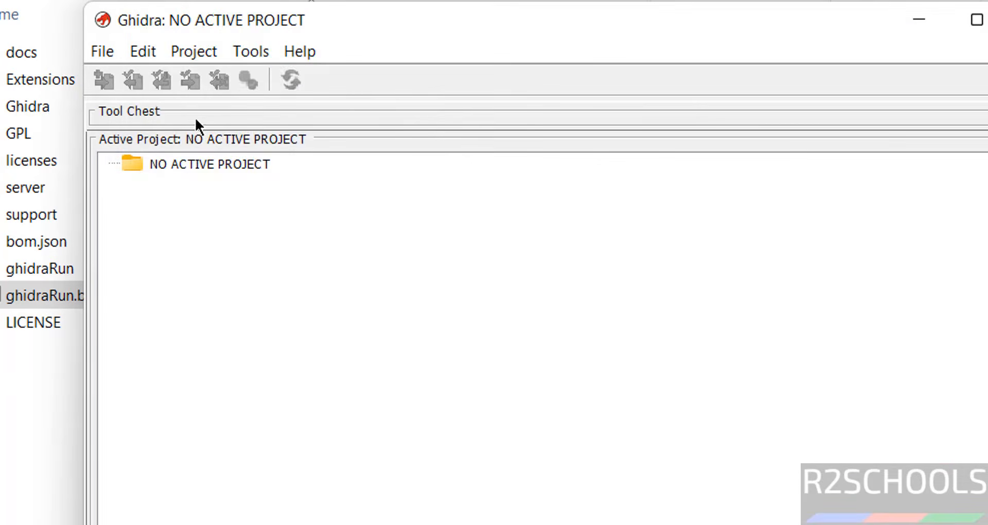
- Look over the commands available in the Ghidra project window without an active project and open the help contents
{"action": "left_click", "coordinate": [102, 50]}
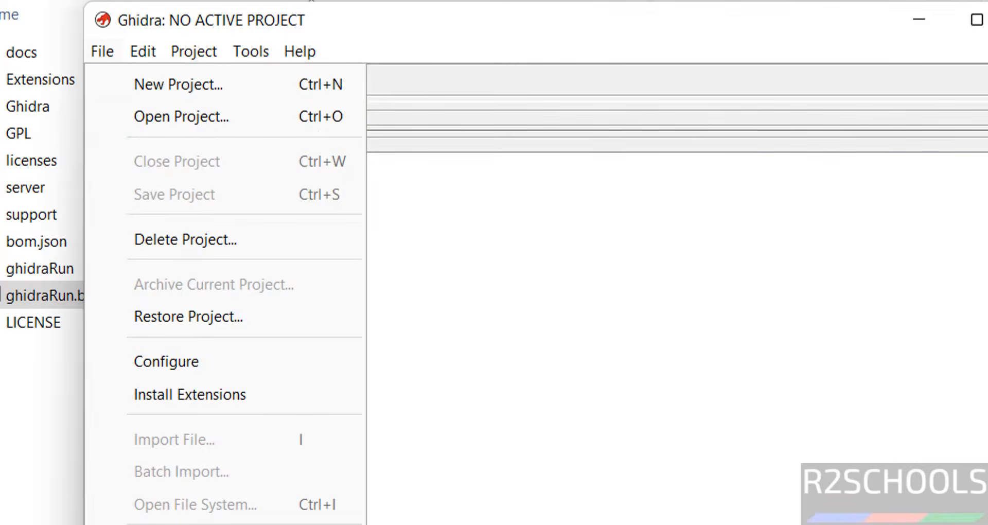
{"action": "mouse_move", "coordinate": [148, 47]}
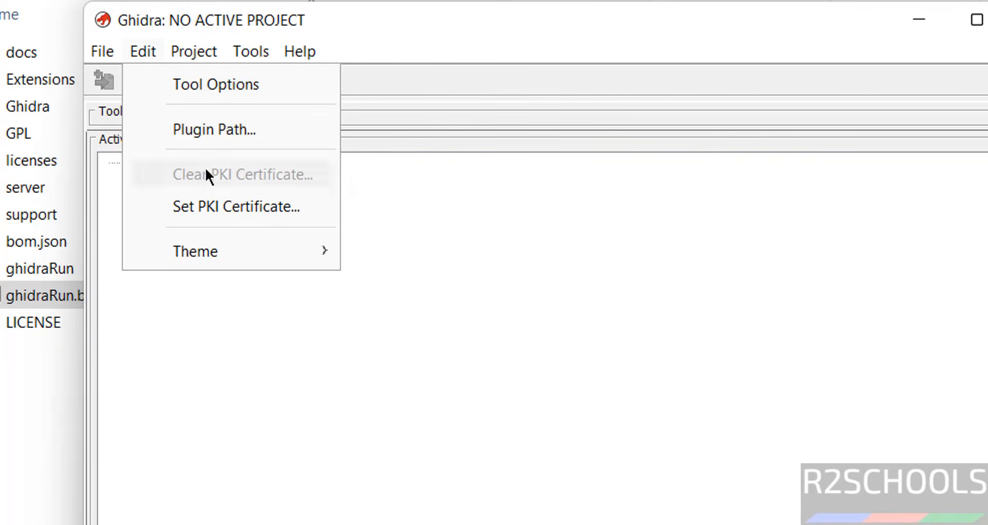
{"action": "mouse_move", "coordinate": [192, 260]}
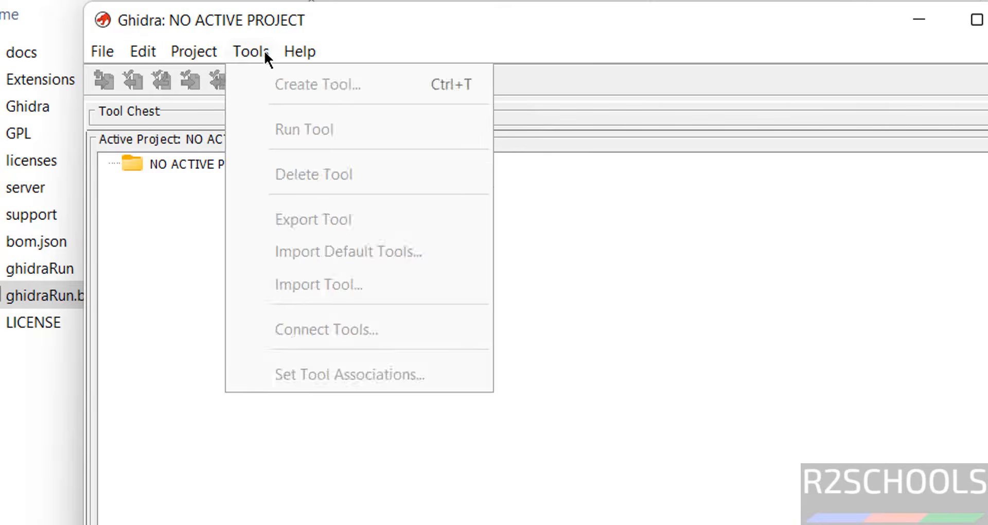
{"action": "mouse_move", "coordinate": [309, 53]}
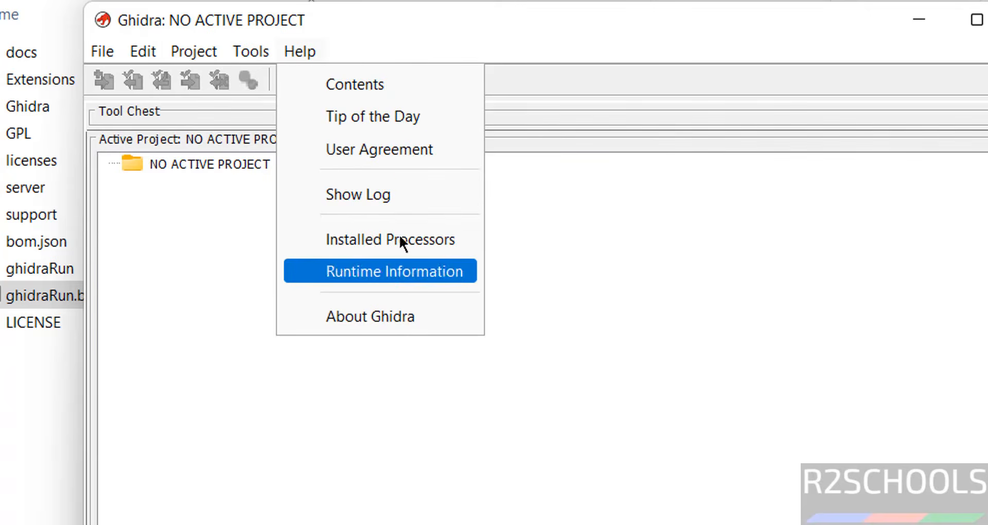
{"action": "left_click", "coordinate": [393, 89]}
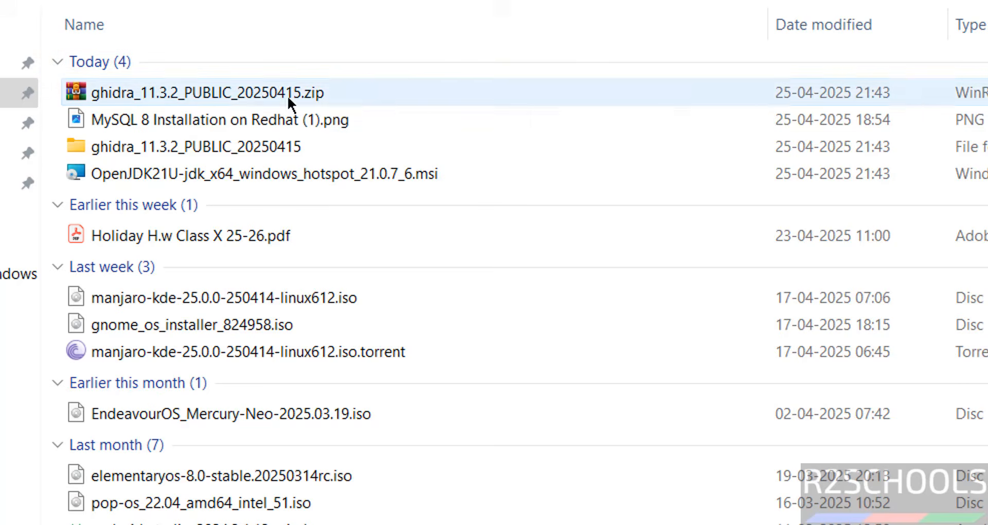
- Delete the downloaded ghidra_11.3.2_PUBLIC_20250415.zip archive and the OpenJDK21U-jdk_x64_windows_hotspot_21.0.7_6.msi installer in File Explorer
{"action": "left_click", "coordinate": [287, 95]}
{"action": "left_click", "coordinate": [213, 172], "text": "ctrl"}
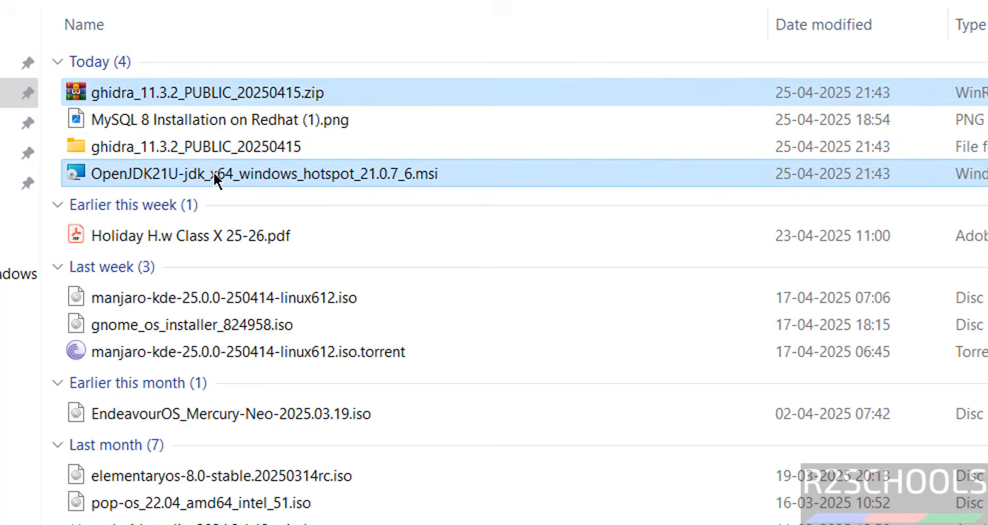
{"action": "key", "text": "Delete"}
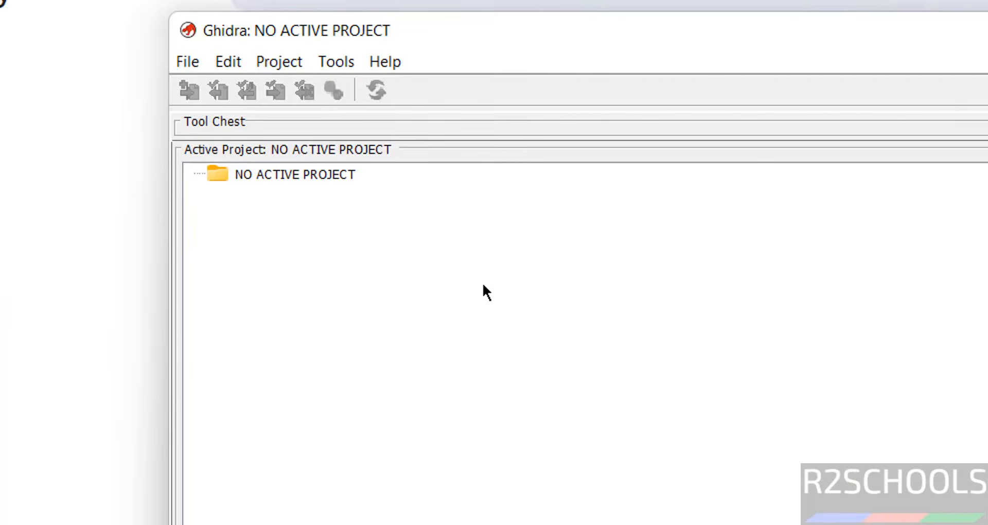